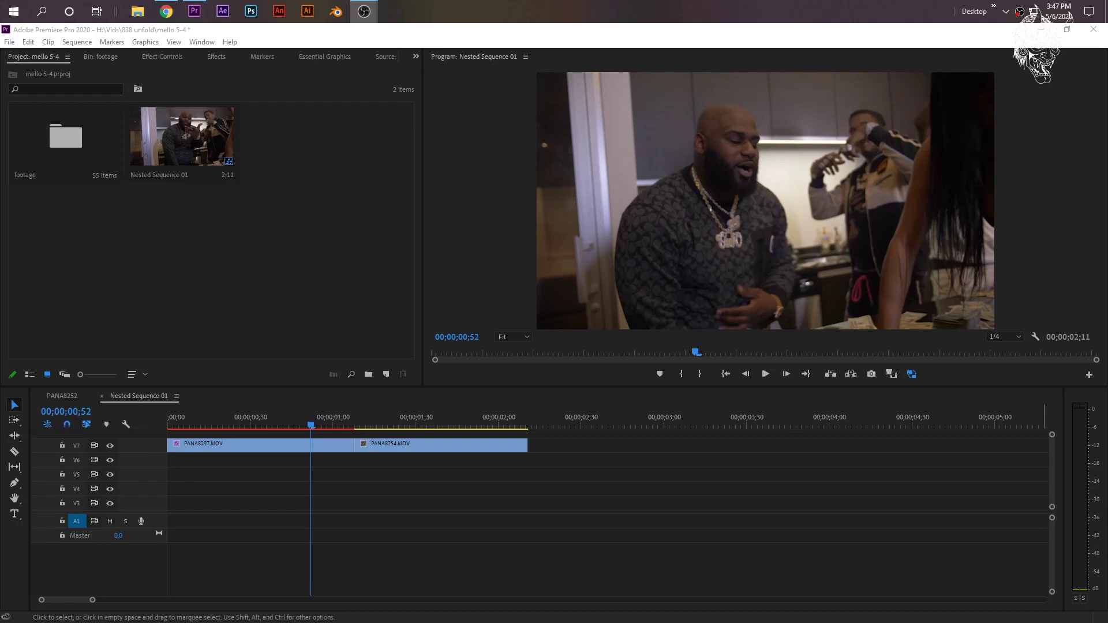
- Preview the cut between the two clips and park the playhead at 00;00;01;08
left_click(222, 422)
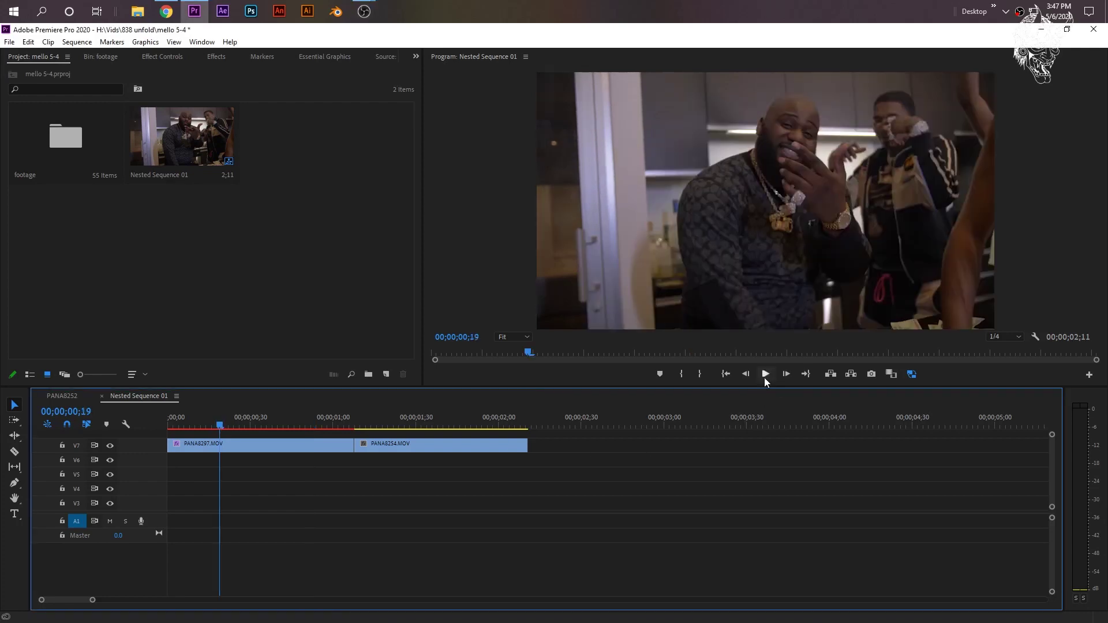
left_click(764, 375)
left_click(765, 374)
left_click(312, 424)
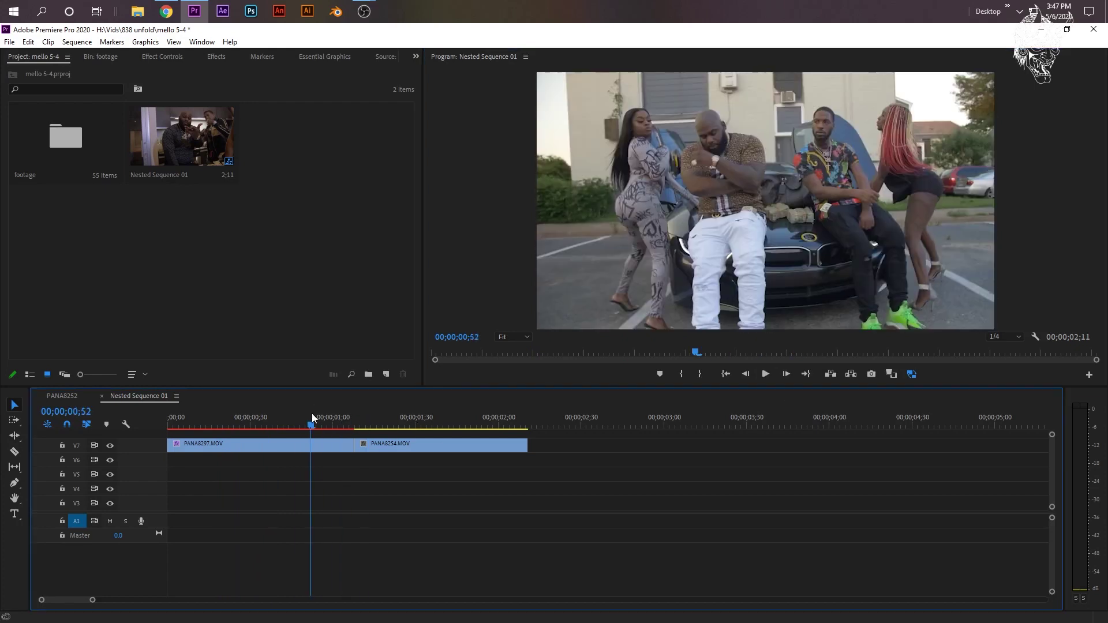
left_click(765, 375)
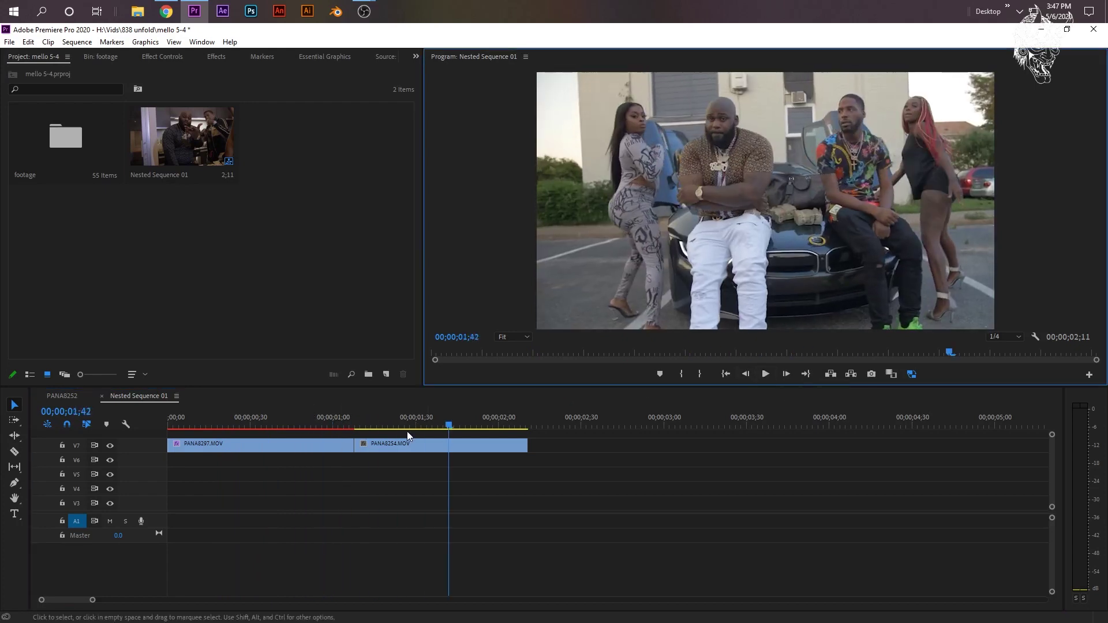
left_click(347, 425)
left_click_drag(348, 423, 355, 424)
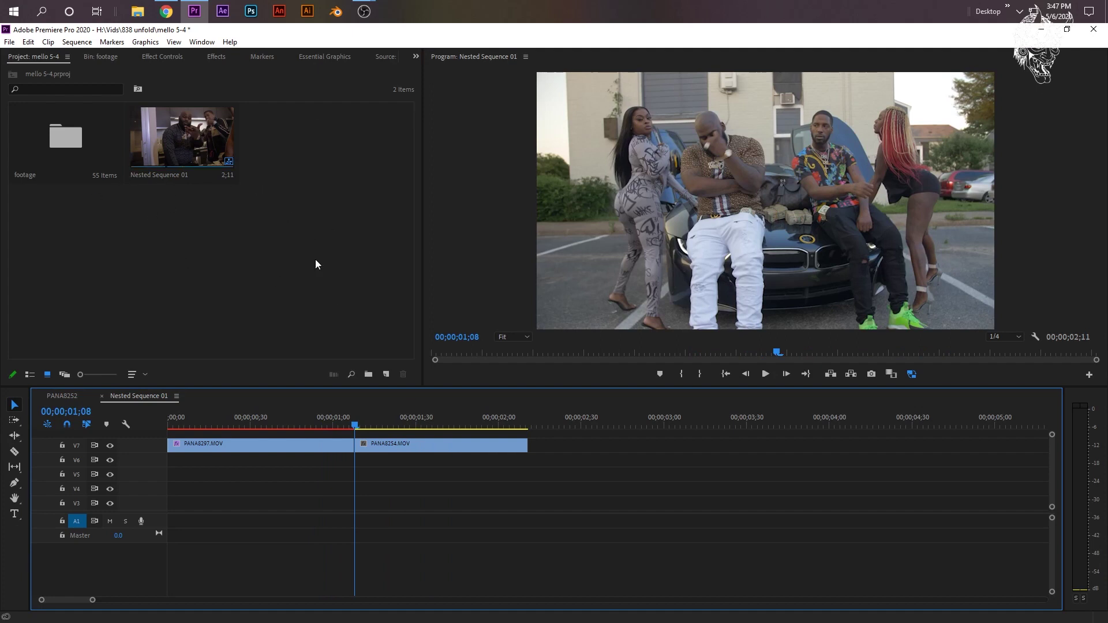
- Create a new 3840×2160 Adjustment Layer in the project bin
left_click(390, 376)
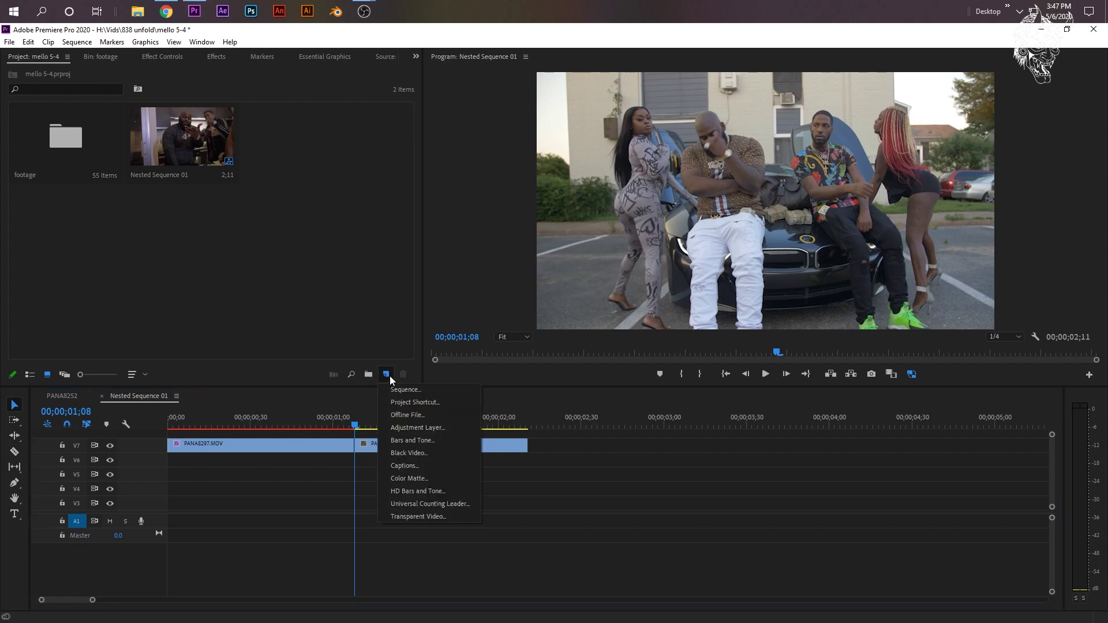
left_click(421, 428)
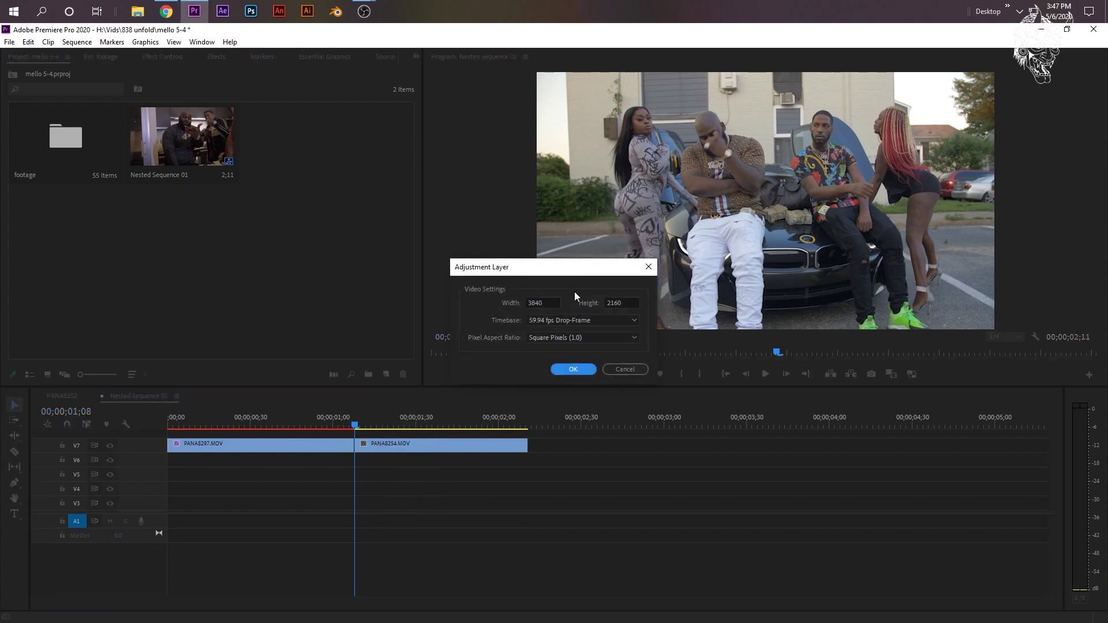
left_click(573, 369)
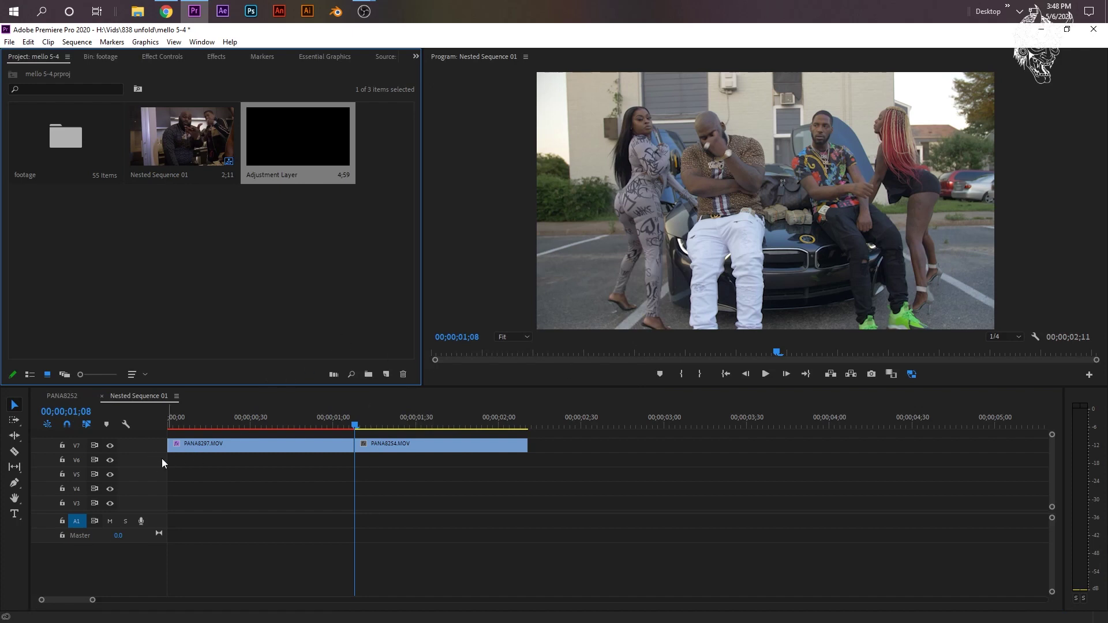
- Add a new top video track and place the Adjustment Layer on V8 from the start
right_click(144, 448)
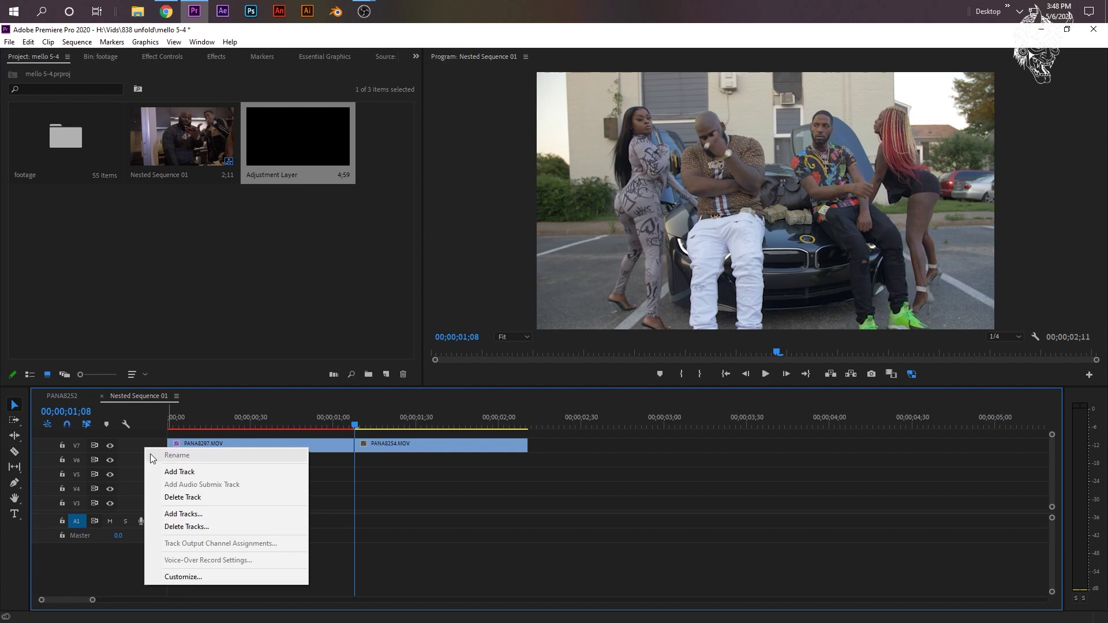
left_click(169, 475)
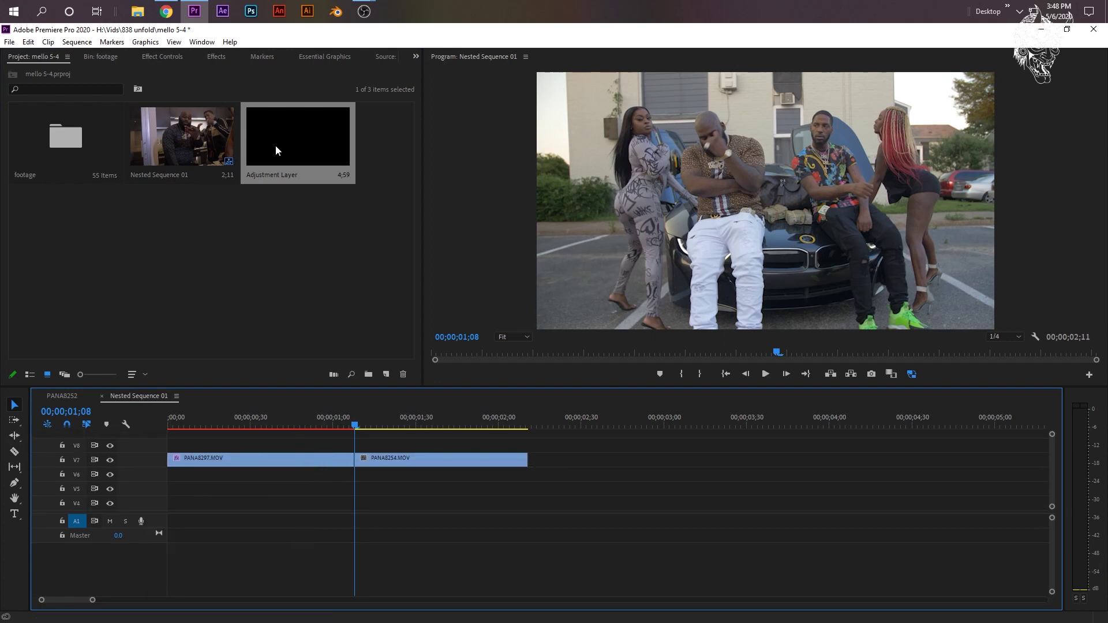
left_click(290, 161)
left_click_drag(290, 161, 169, 445)
- Split the adjustment layer at 00;00;02;11 and delete the excess beyond the clips' end
left_click_drag(501, 425, 534, 425)
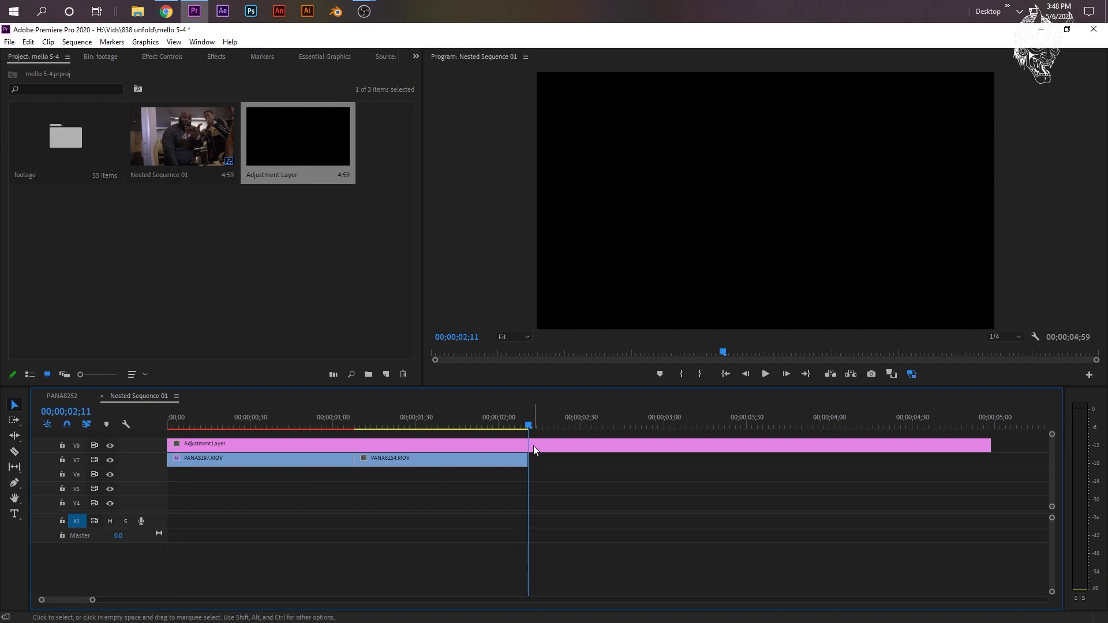
left_click(534, 446)
key("ctrl+k")
left_click(563, 444)
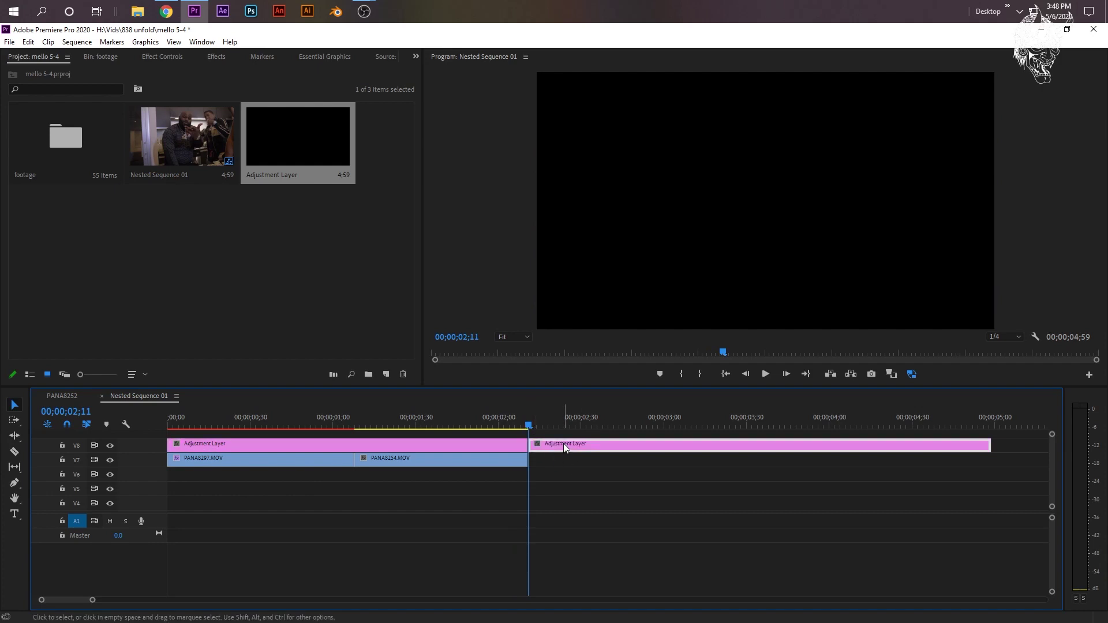
key("Delete")
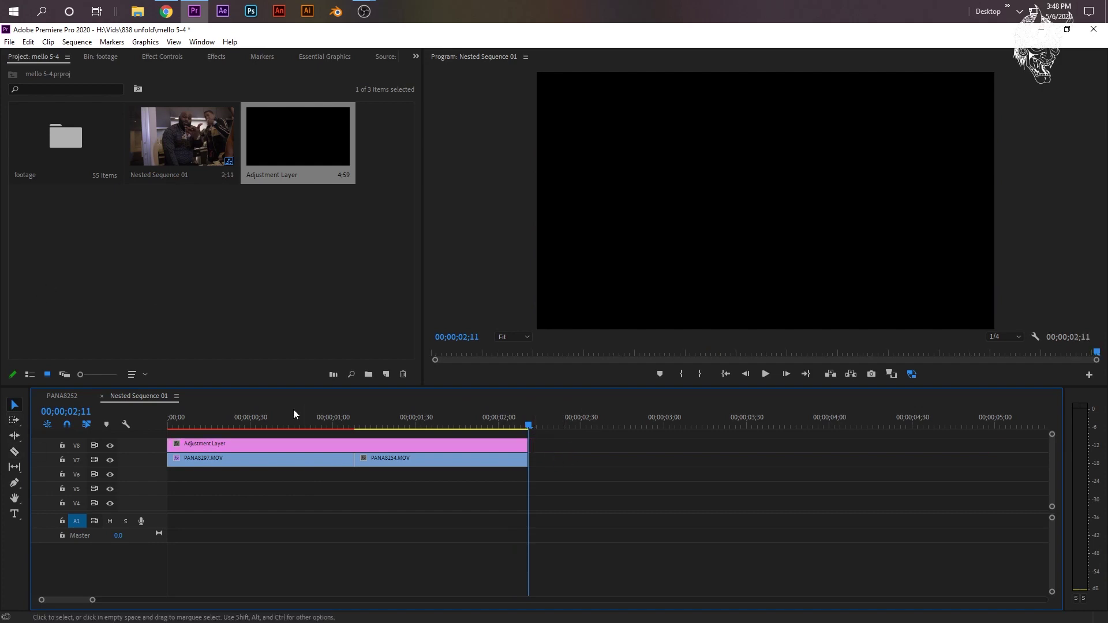
left_click_drag(341, 416, 354, 416)
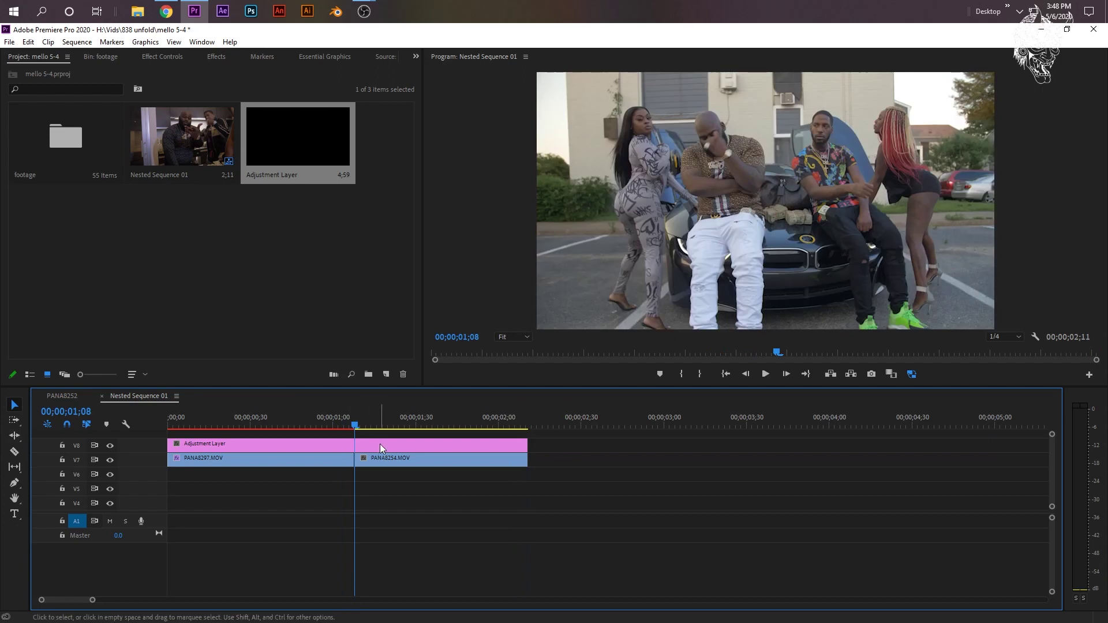
- Search effects for 'distort' and drag Sapphire Distort > S_DistortRGB onto the Adjustment Layer clip
left_click(223, 56)
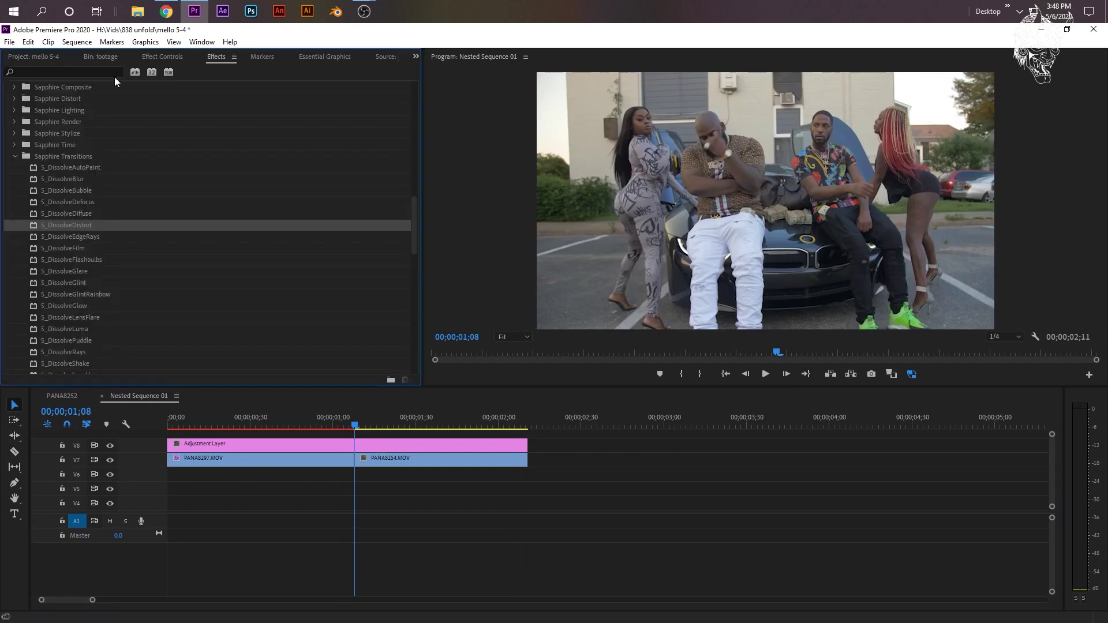
left_click(70, 70)
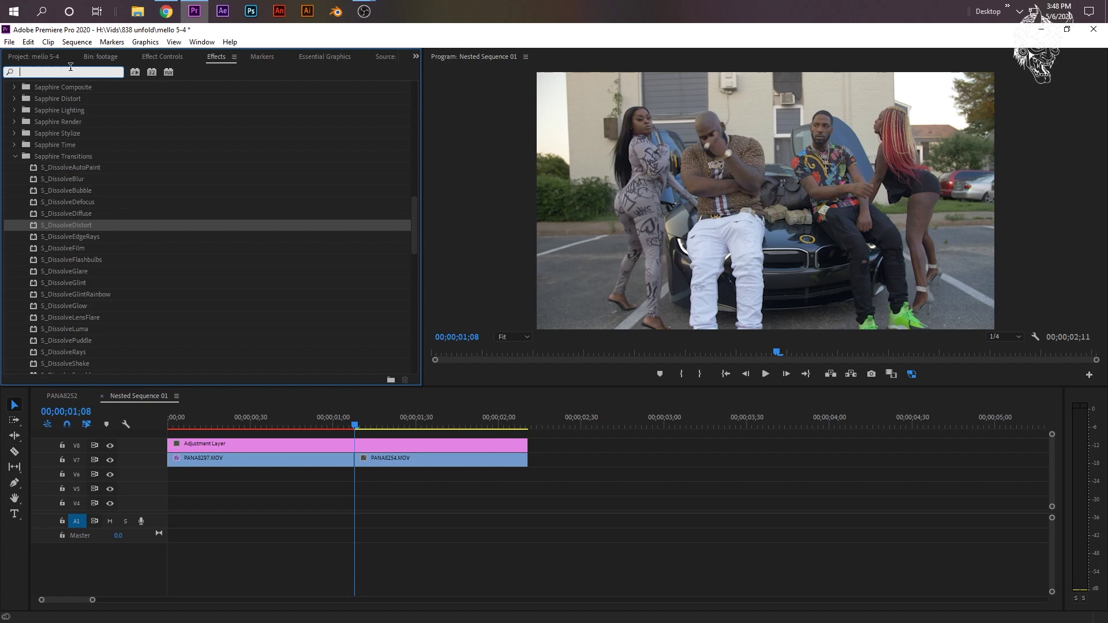
type("dist")
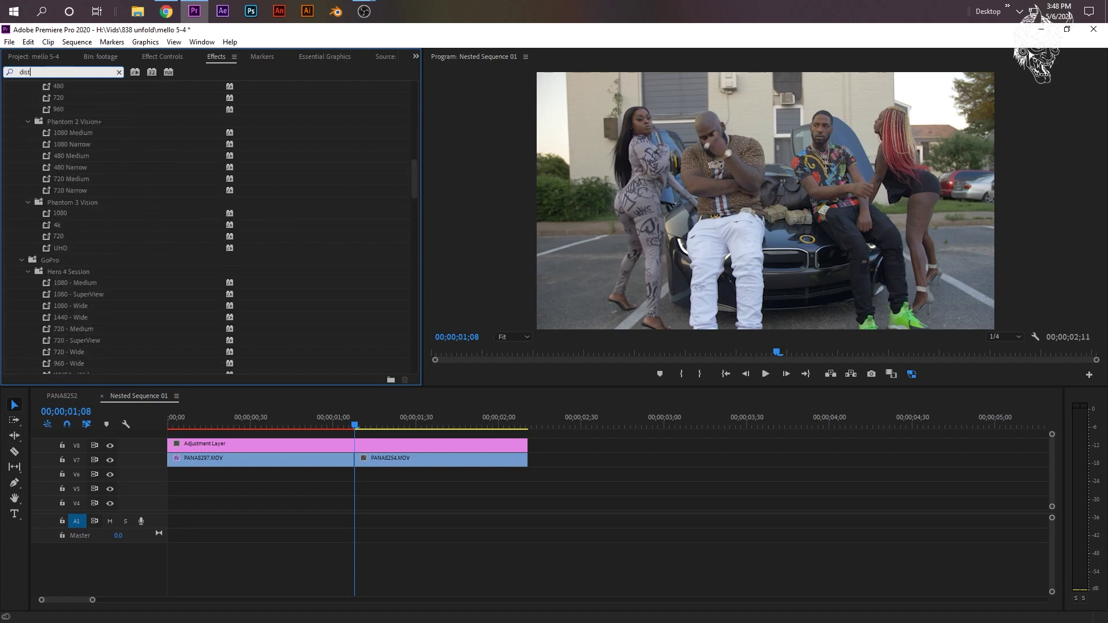
type("ort")
scroll(279, 290, "down", 5)
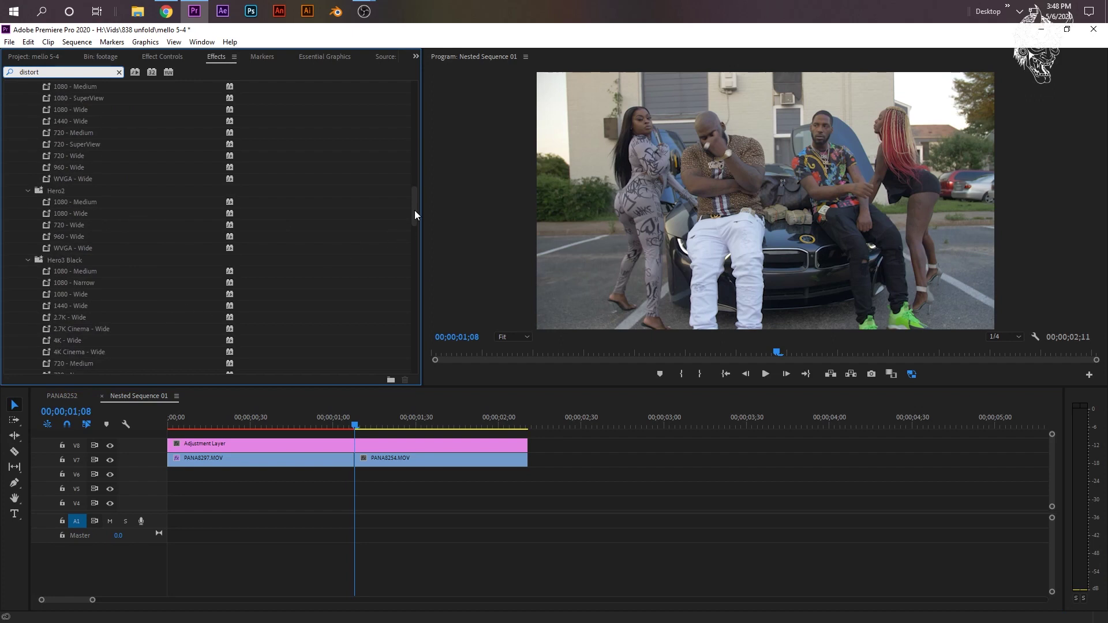
left_click_drag(413, 212, 411, 324)
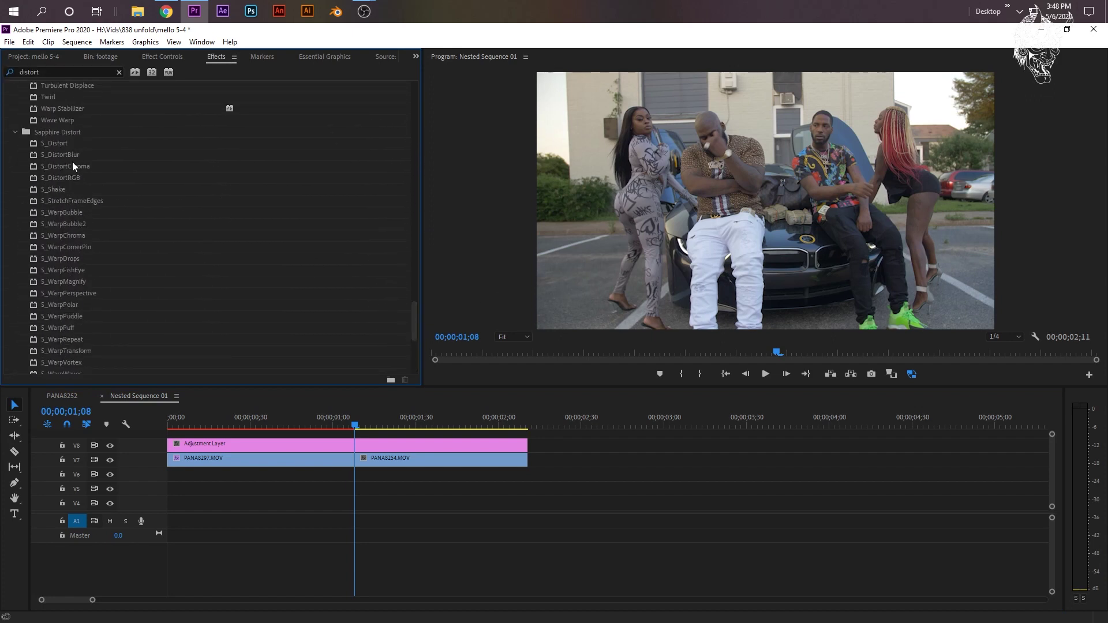
left_click(81, 166)
left_click(78, 178)
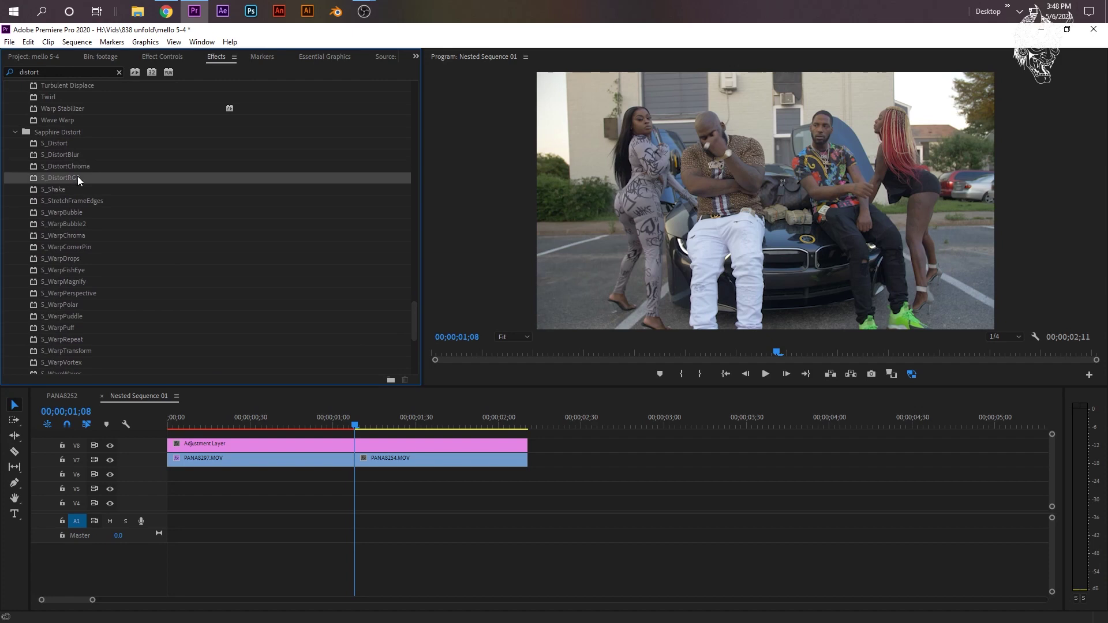
left_click_drag(78, 179, 326, 448)
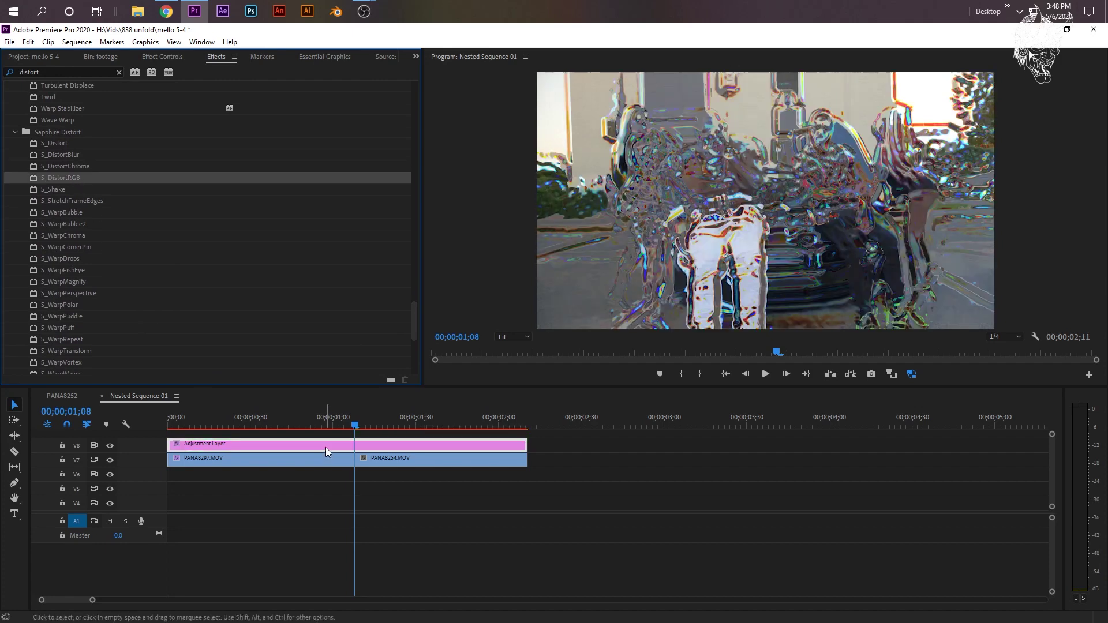
- Raise S_DistortRGB's Blur Lens to 920 and keyframe Amount at 1.000 at 00;00;01;08
left_click(158, 57)
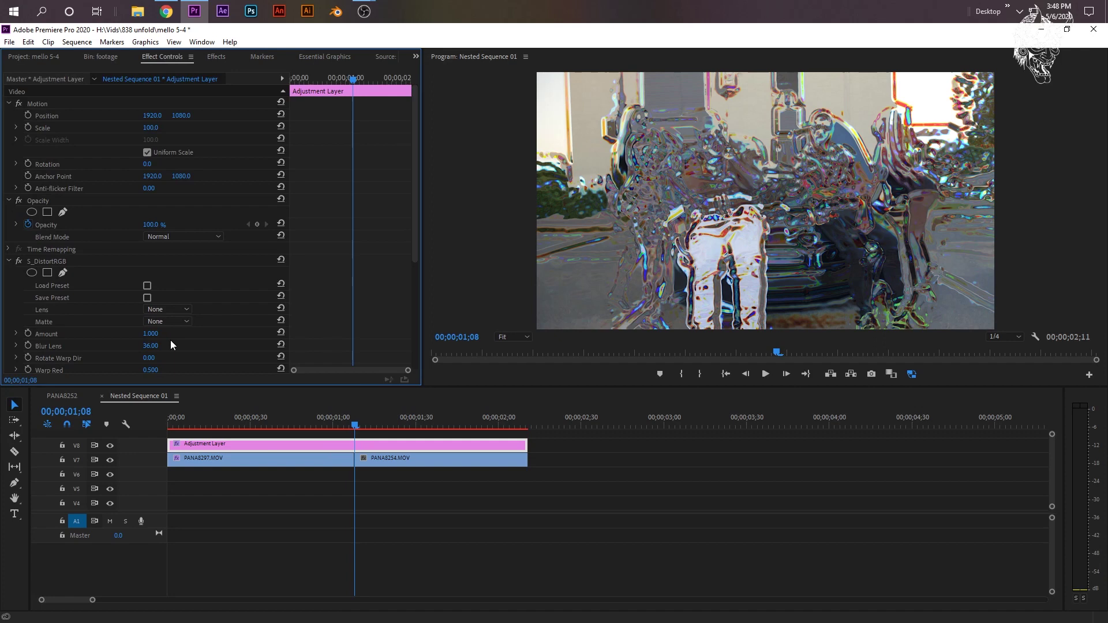
left_click_drag(145, 347, 289, 346)
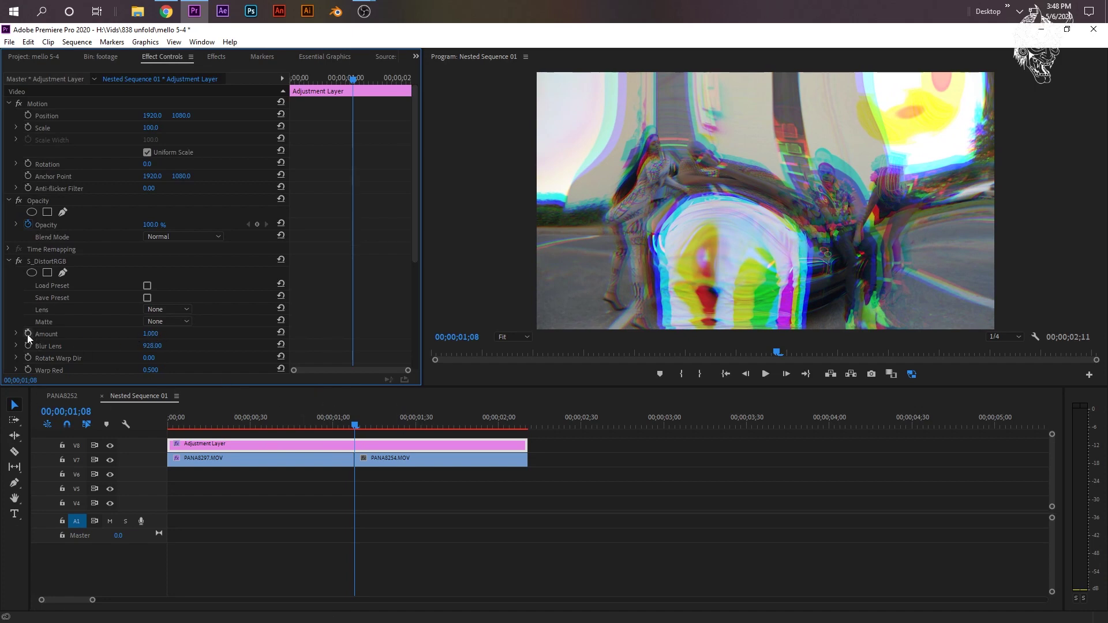
scroll(92, 261, "down", 2)
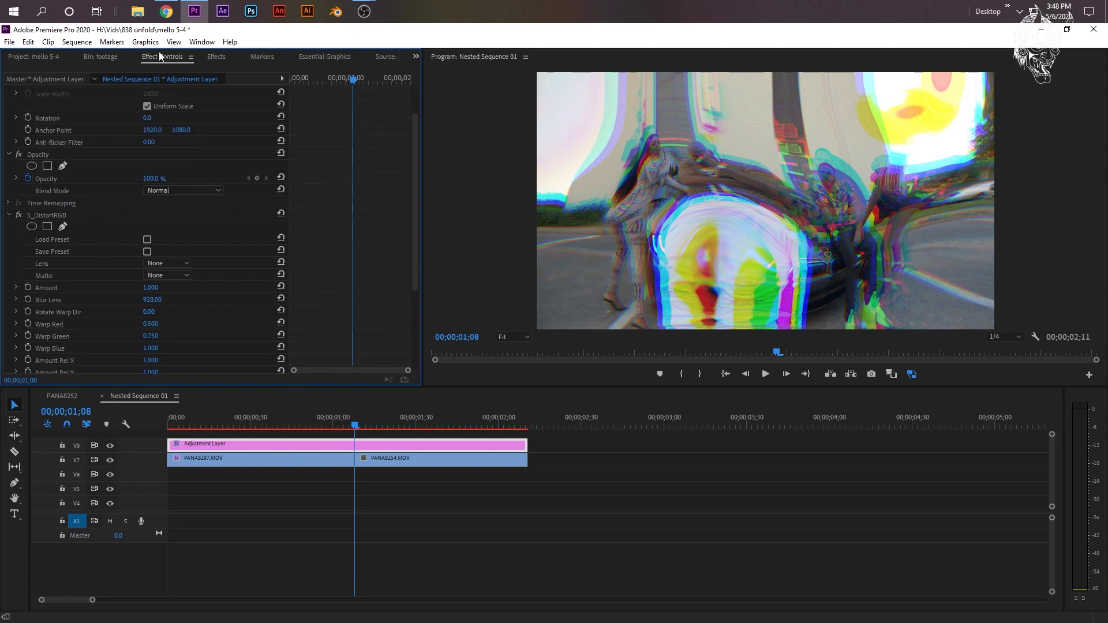
left_click(28, 288)
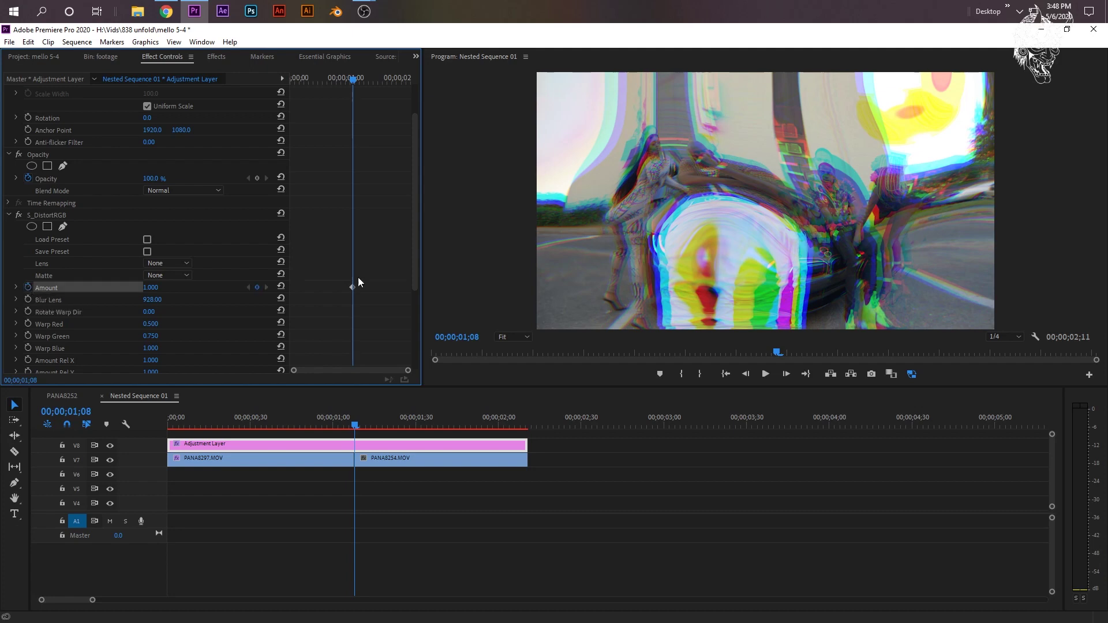
left_click(353, 424)
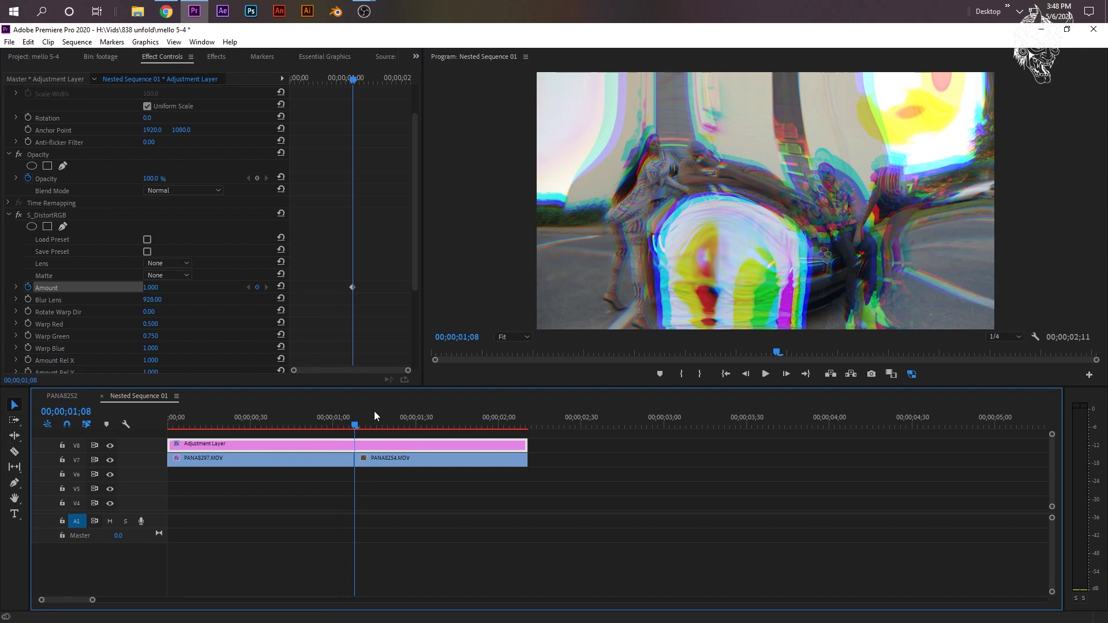
- Add an S_DistortRGB Amount keyframe of 0 at 00;00;00;54
left_click_drag(355, 427, 316, 427)
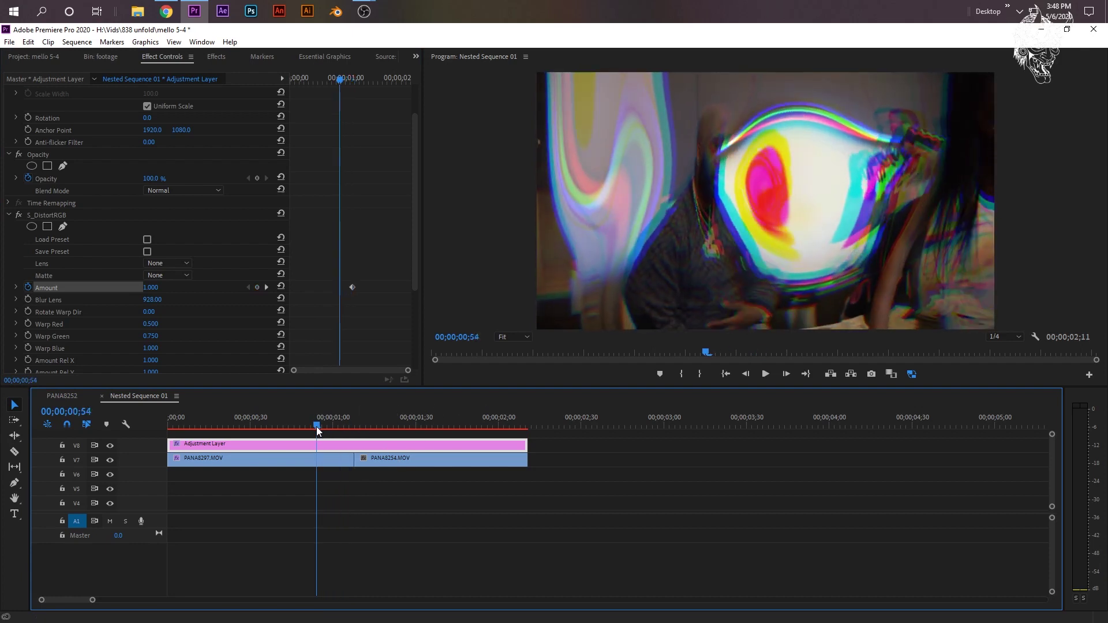
left_click_drag(147, 287, 160, 287)
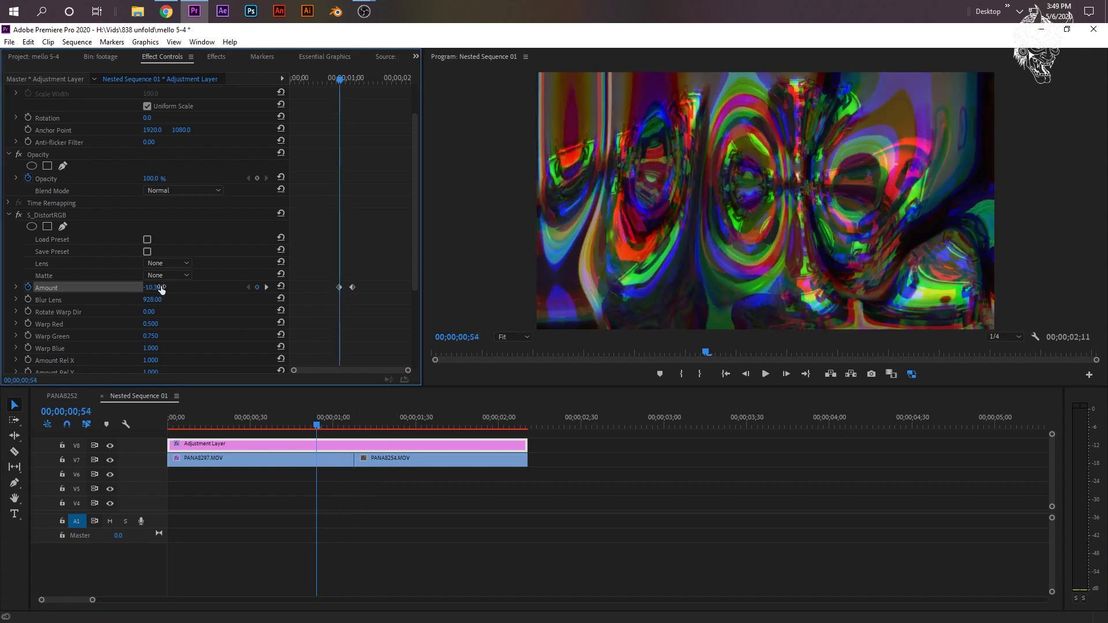
left_click(160, 287)
type("0")
key("Return")
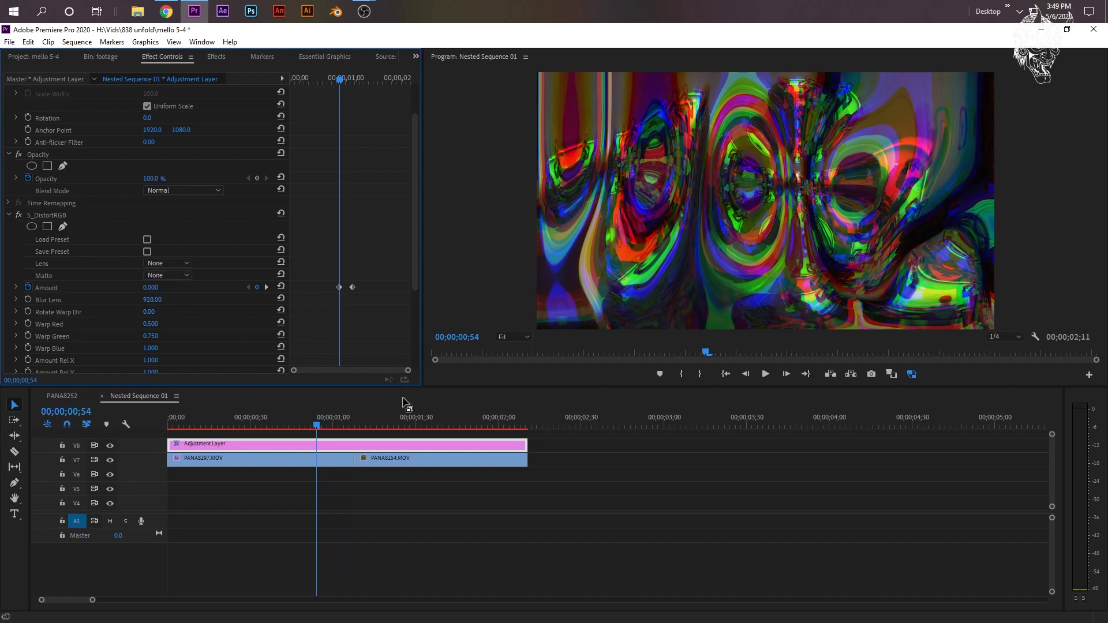
- Add an ending Amount keyframe of 0 at 00;00;01;26
left_click(355, 427)
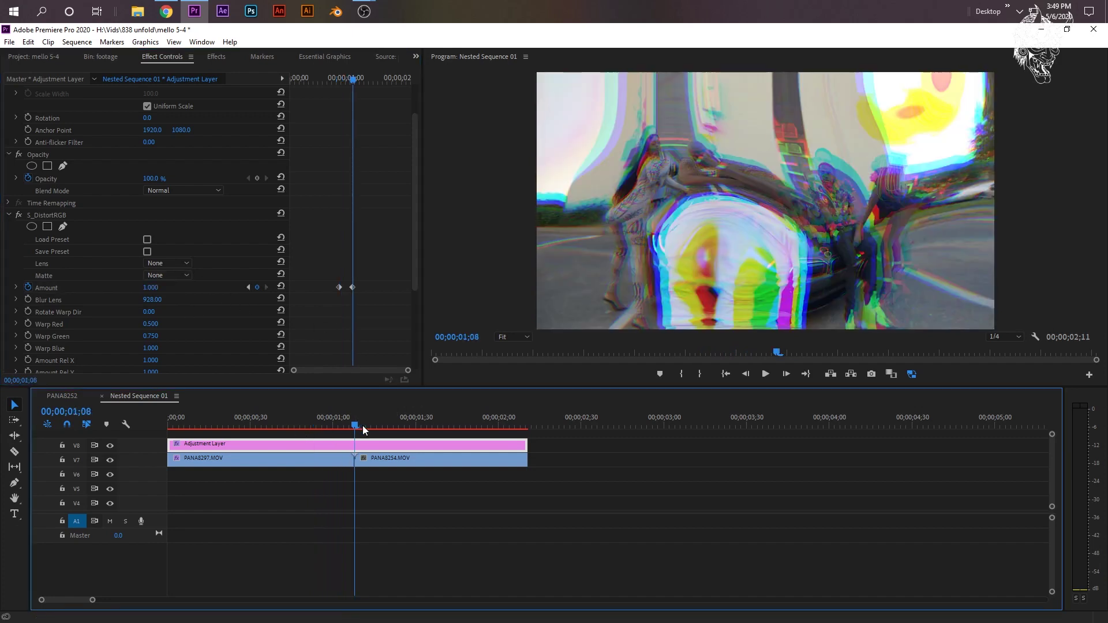
left_click(380, 427)
left_click_drag(382, 426, 404, 427)
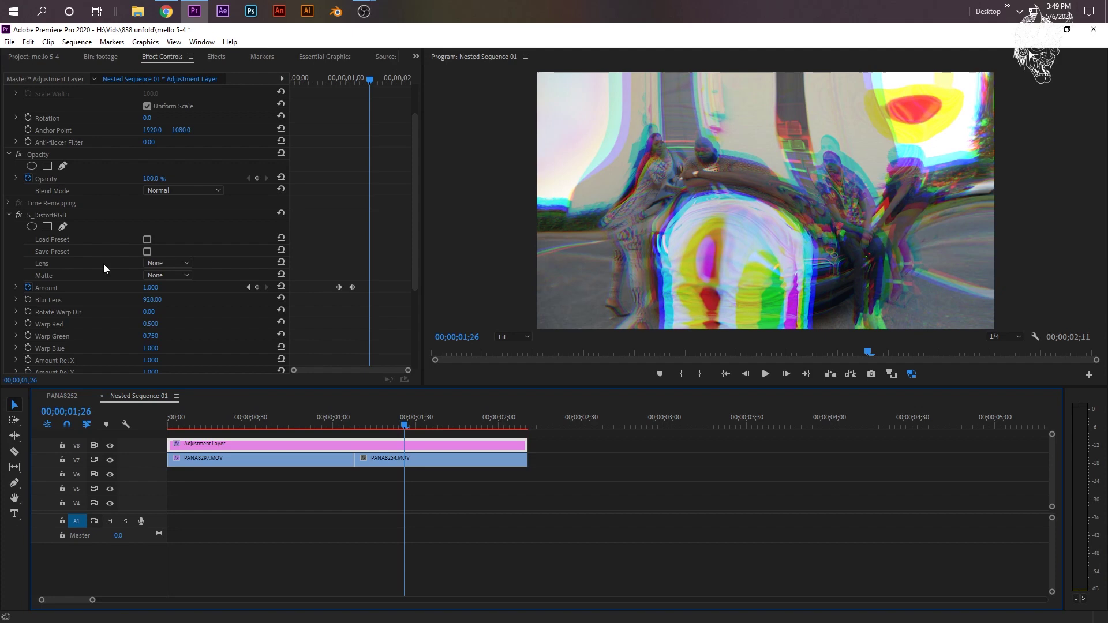
left_click(144, 292)
left_click(145, 288)
type("0")
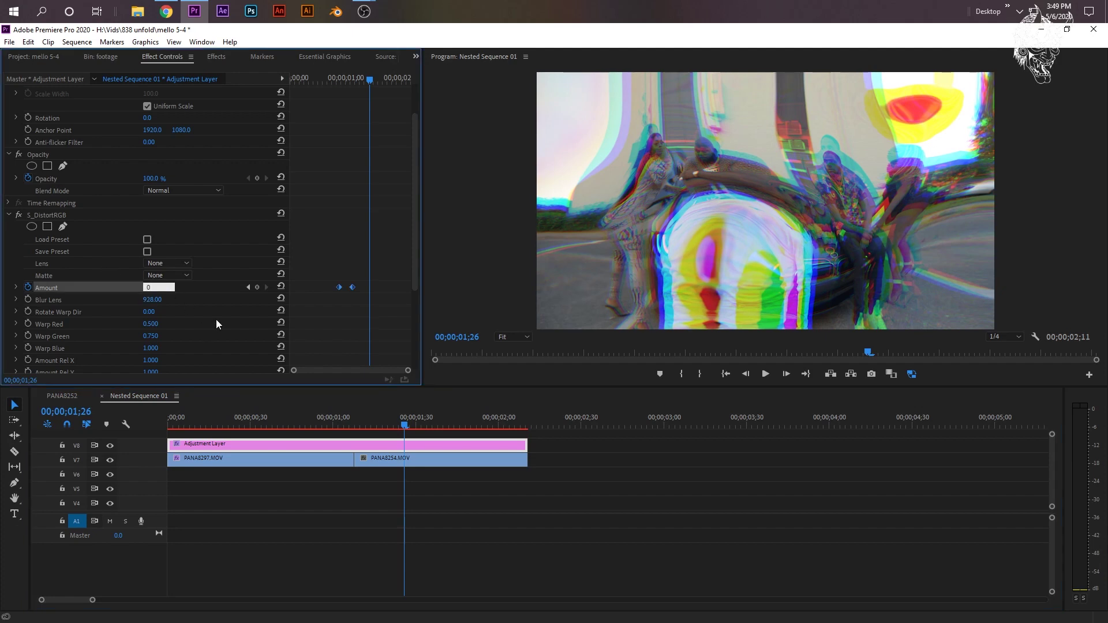
key("Return")
- Play and scrub through the distortion transition from 00;00;00;50 to check it
left_click(307, 415)
left_click(766, 374)
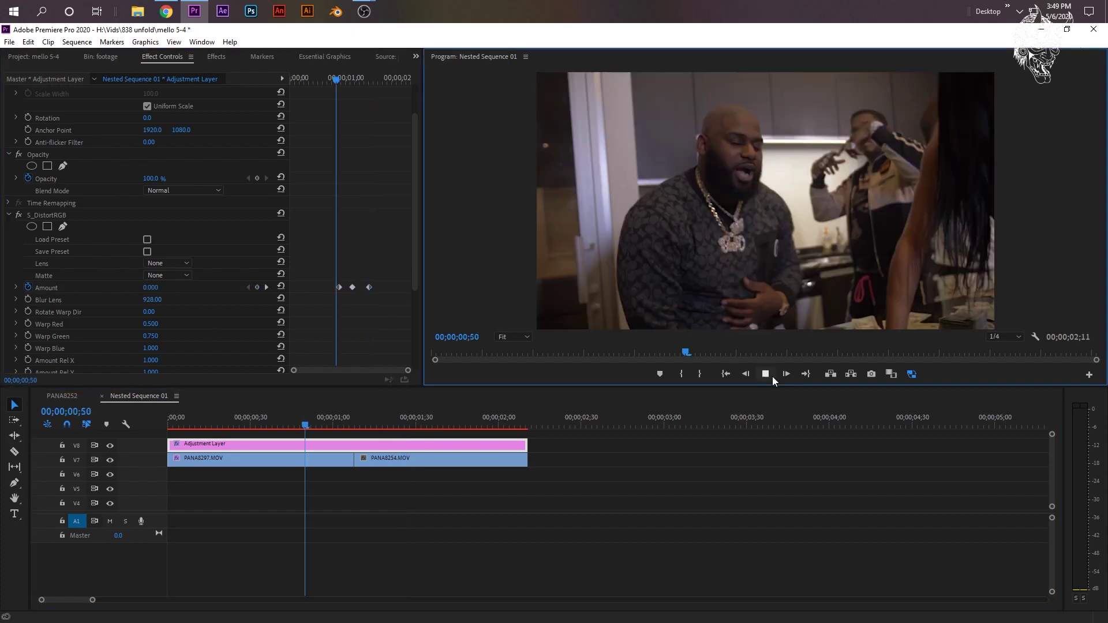
left_click(313, 423)
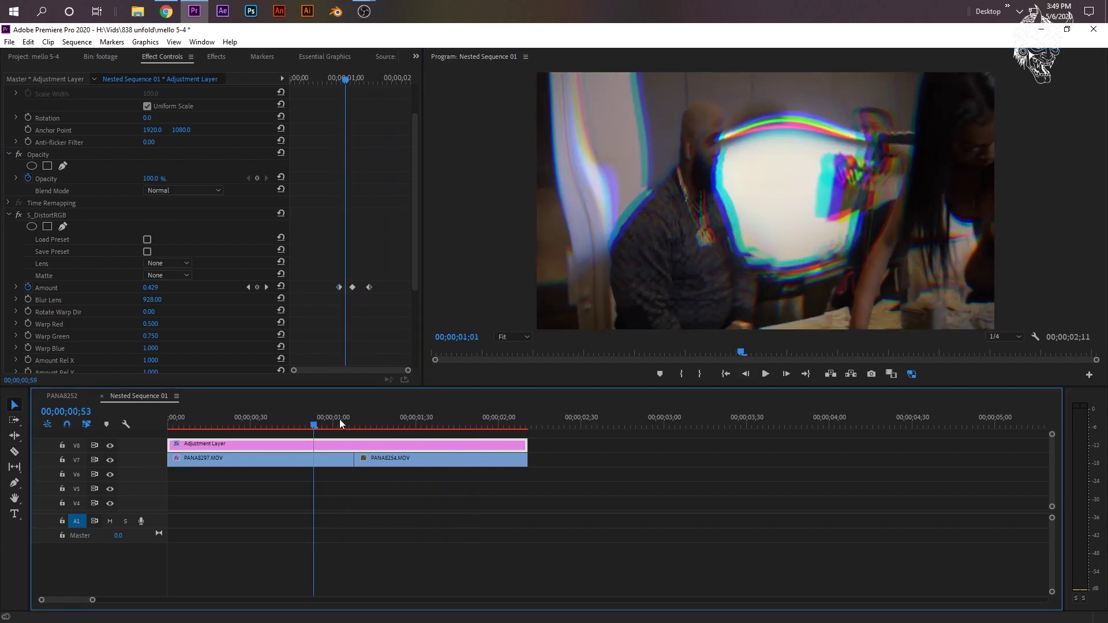
left_click(355, 420)
left_click_drag(316, 423, 369, 441)
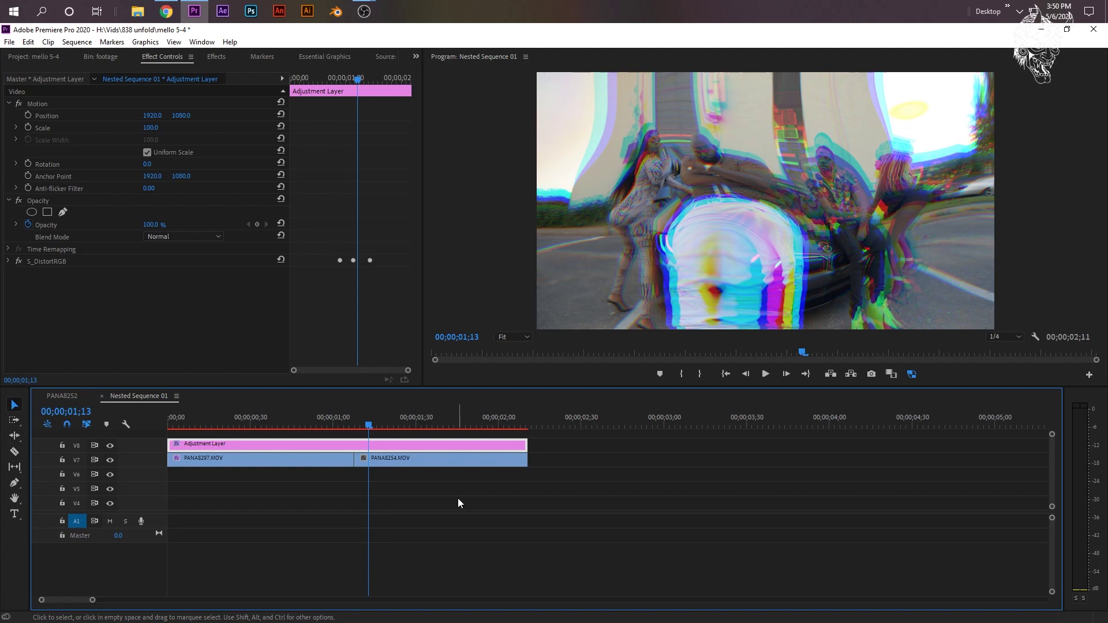
- Select the adjustment layer and both clips and nest them as Nested Sequence 02
left_click_drag(458, 498, 271, 442)
right_click(304, 442)
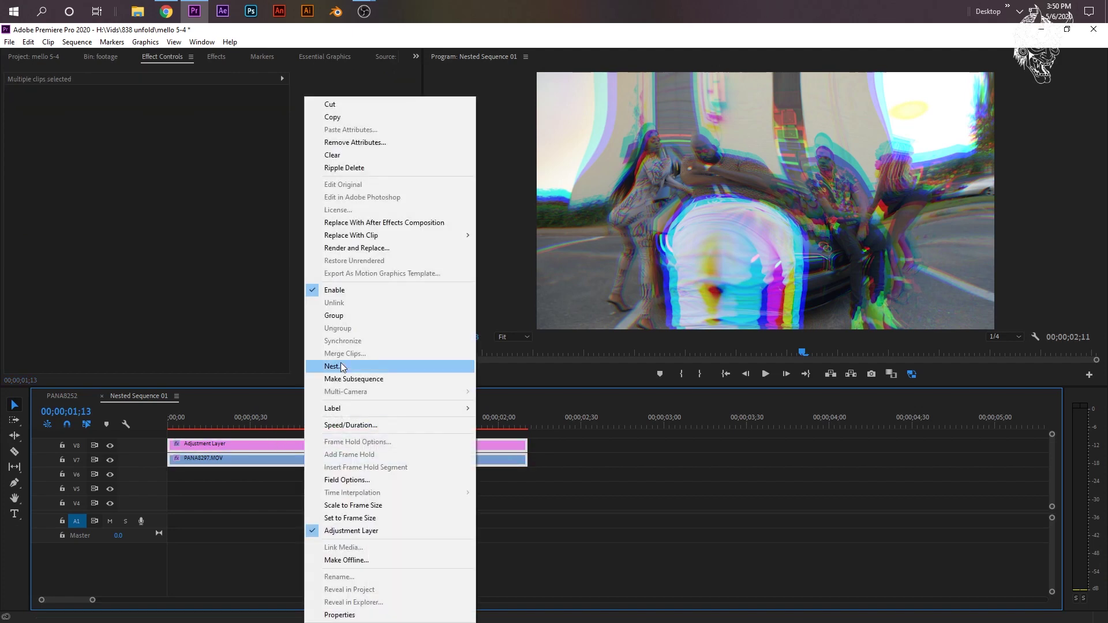
left_click(442, 367)
left_click(525, 340)
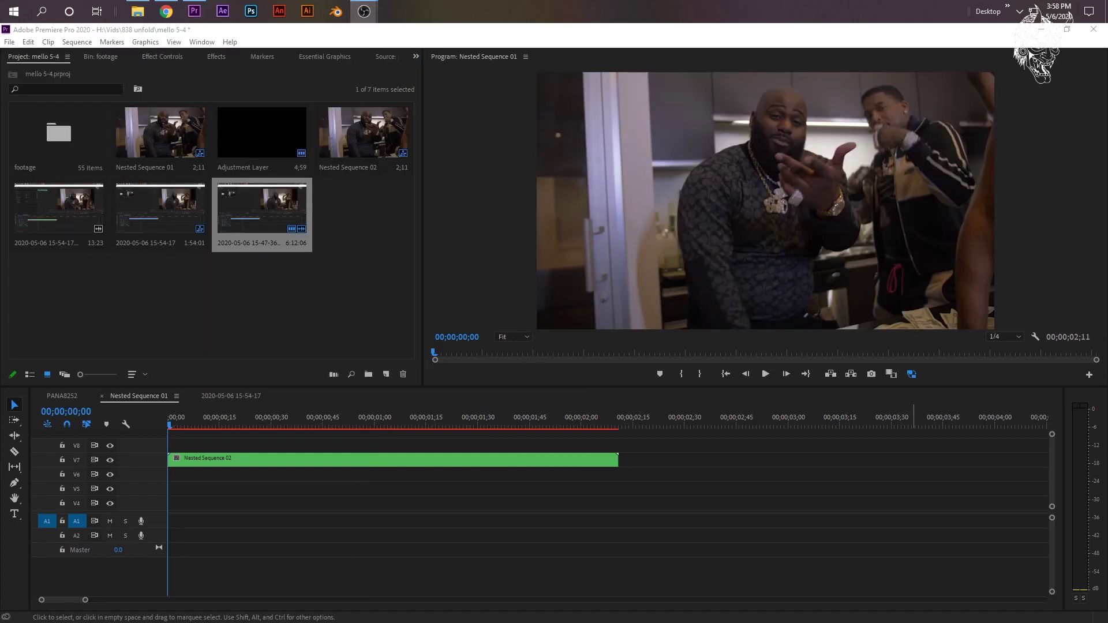
- Drag Sapphire S_GlowAura onto the Nested Sequence 02 clip and bring up its Glow Width setting
left_click(219, 60)
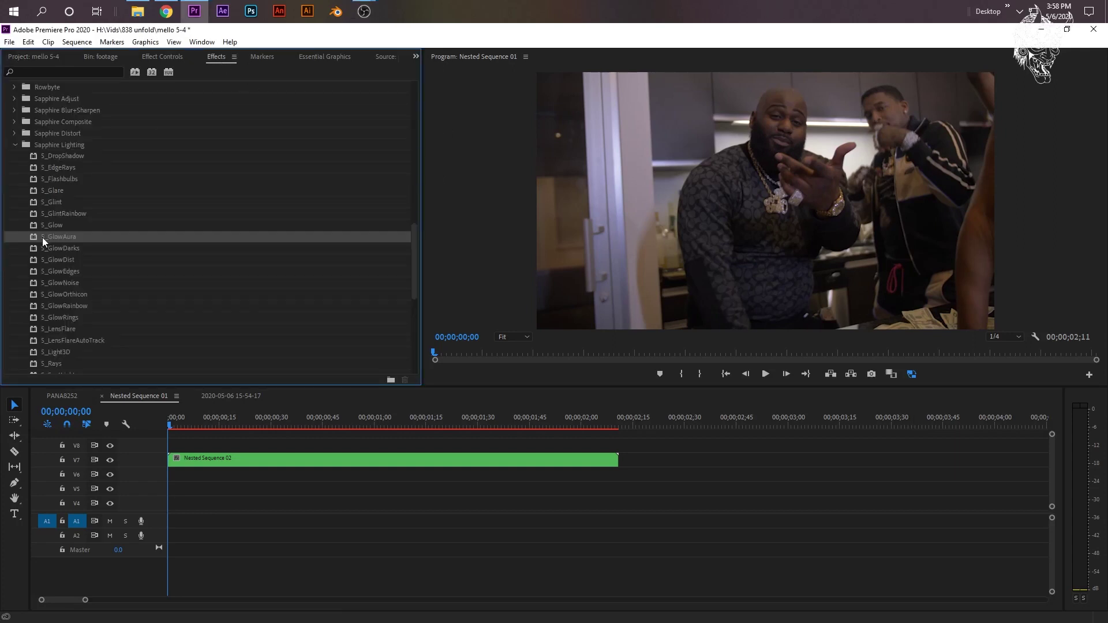
left_click_drag(61, 239, 298, 462)
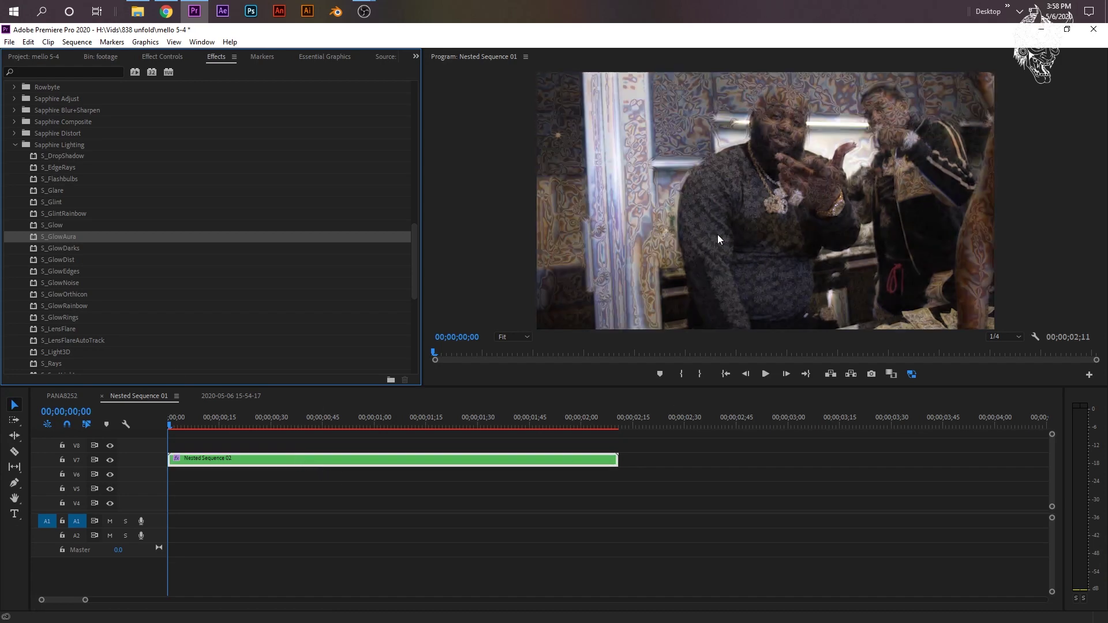
left_click(152, 58)
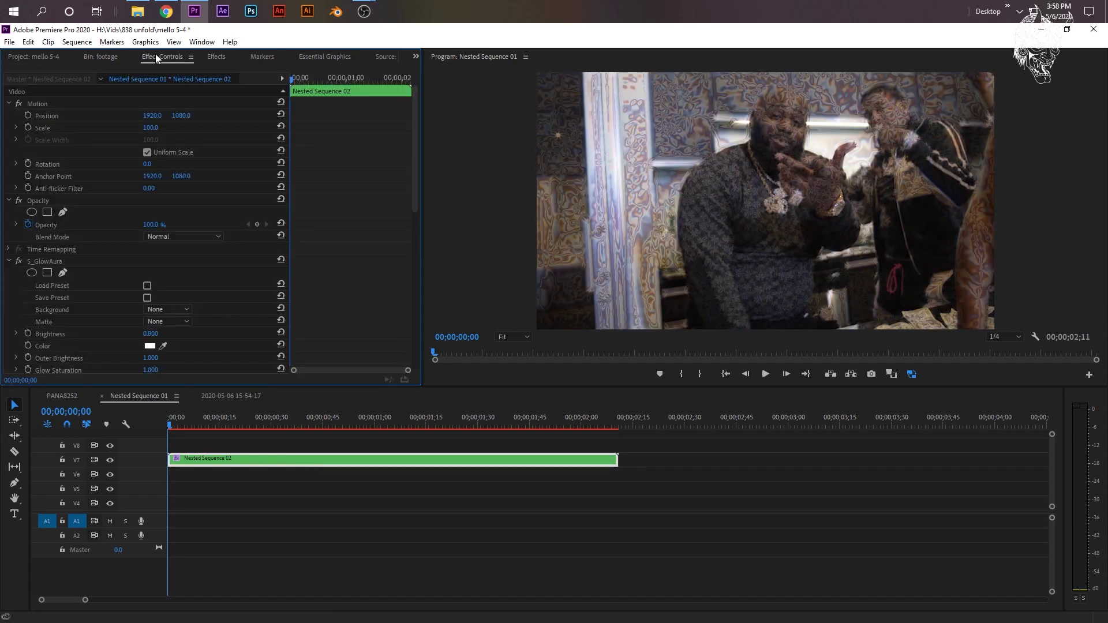
scroll(136, 337, "down", 2)
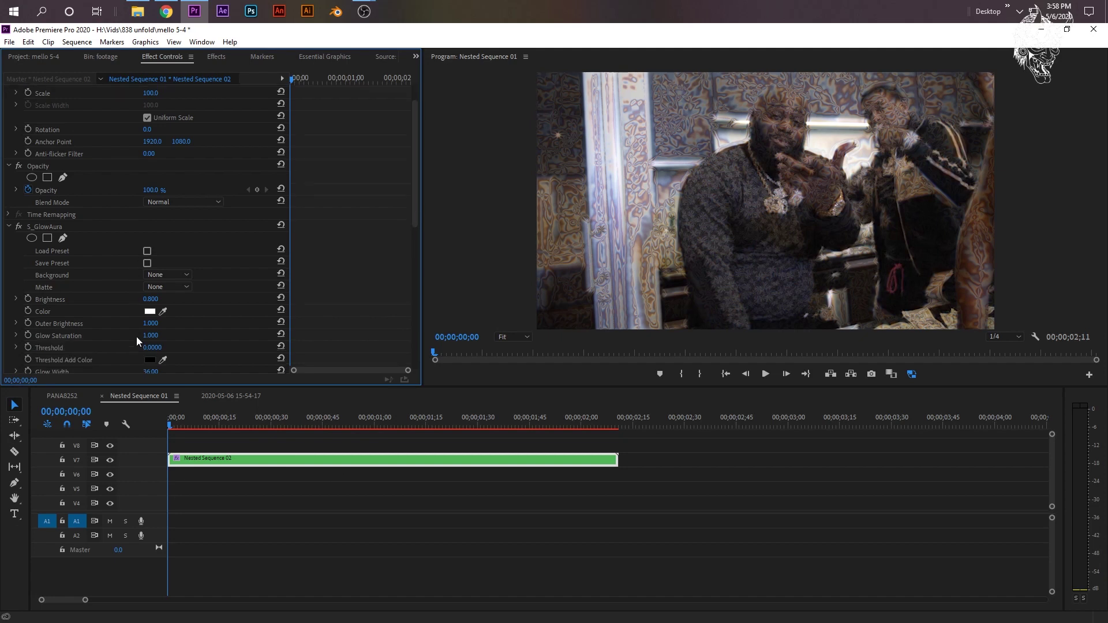
scroll(123, 318, "down", 2)
scroll(138, 297, "down", 2)
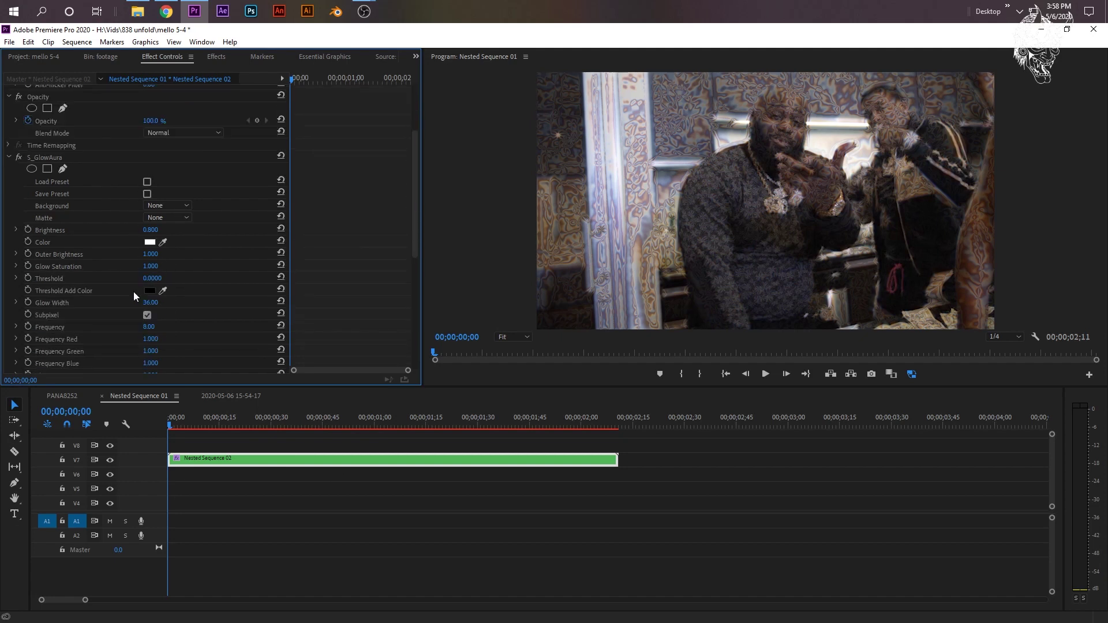
left_click(151, 303)
- Set S_GlowAura Glow Width to 440 and lower Brightness to 0.600
type("254")
key("Return")
mouse_move(151, 303)
left_mouse_down()
mouse_move(242, 302)
mouse_move(169, 302)
left_mouse_up()
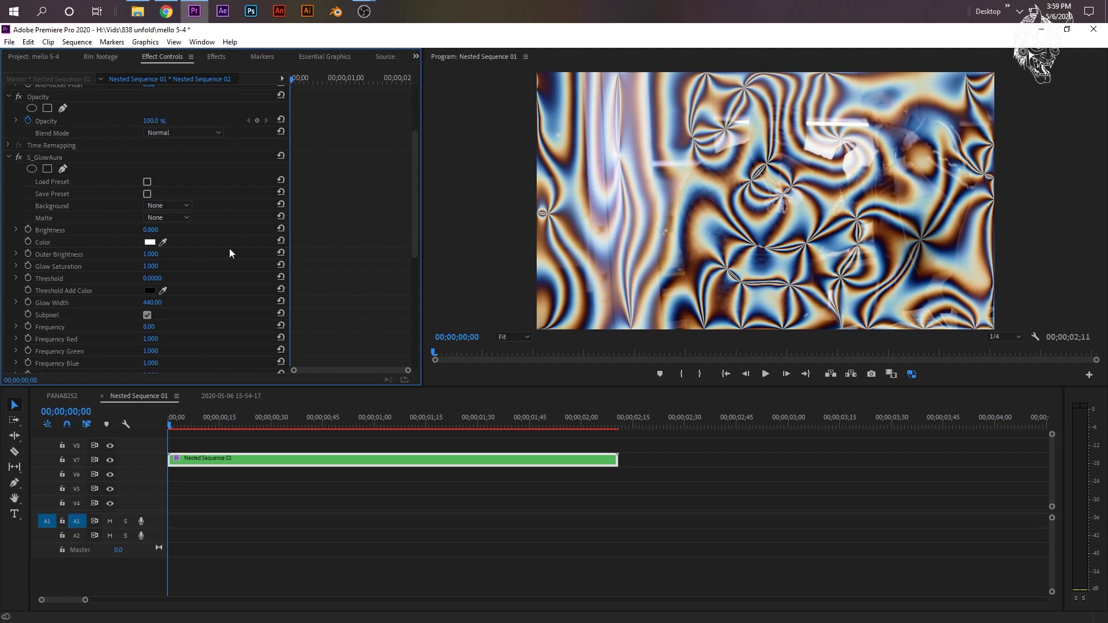
left_click_drag(150, 230, 174, 230)
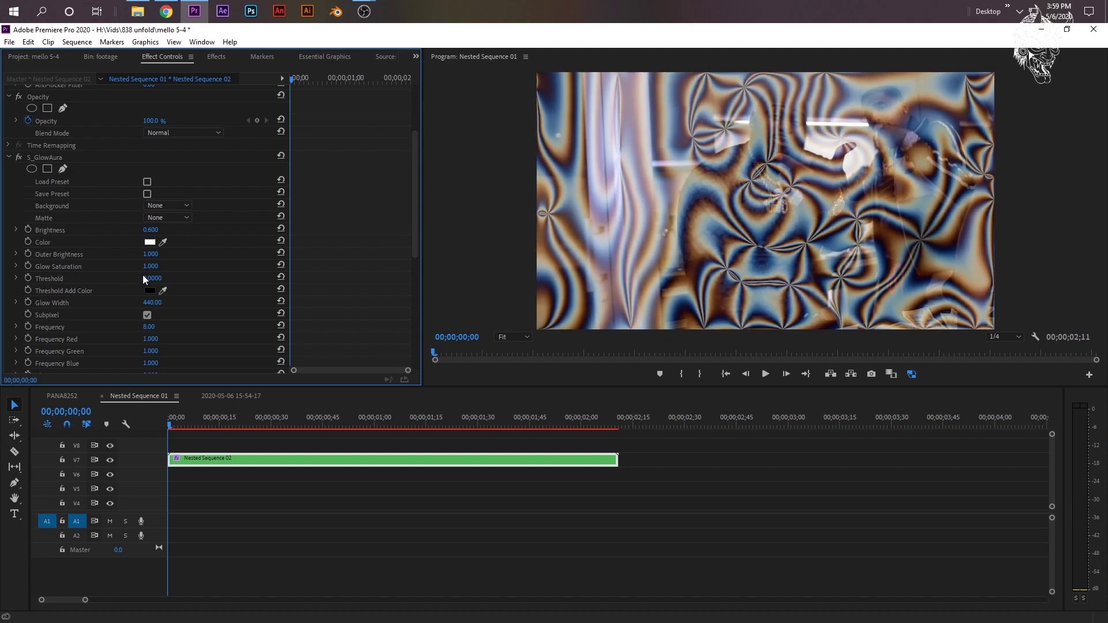
- Scrub the glow Threshold up and down until it settles at 1.0000
left_click_drag(145, 277, 155, 279)
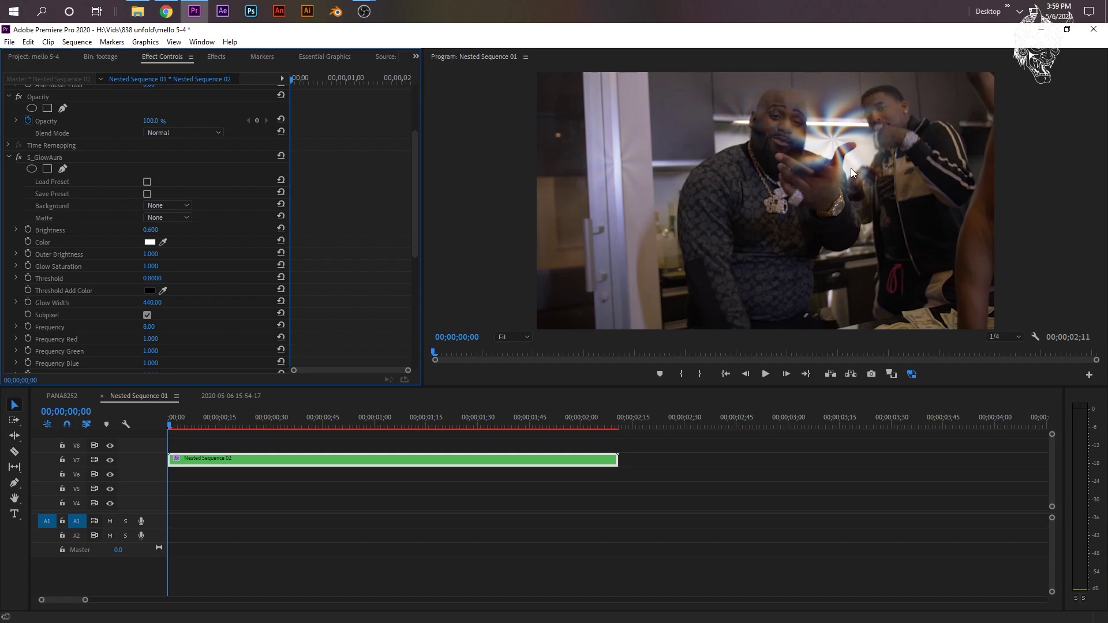
left_click_drag(152, 278, 37, 278)
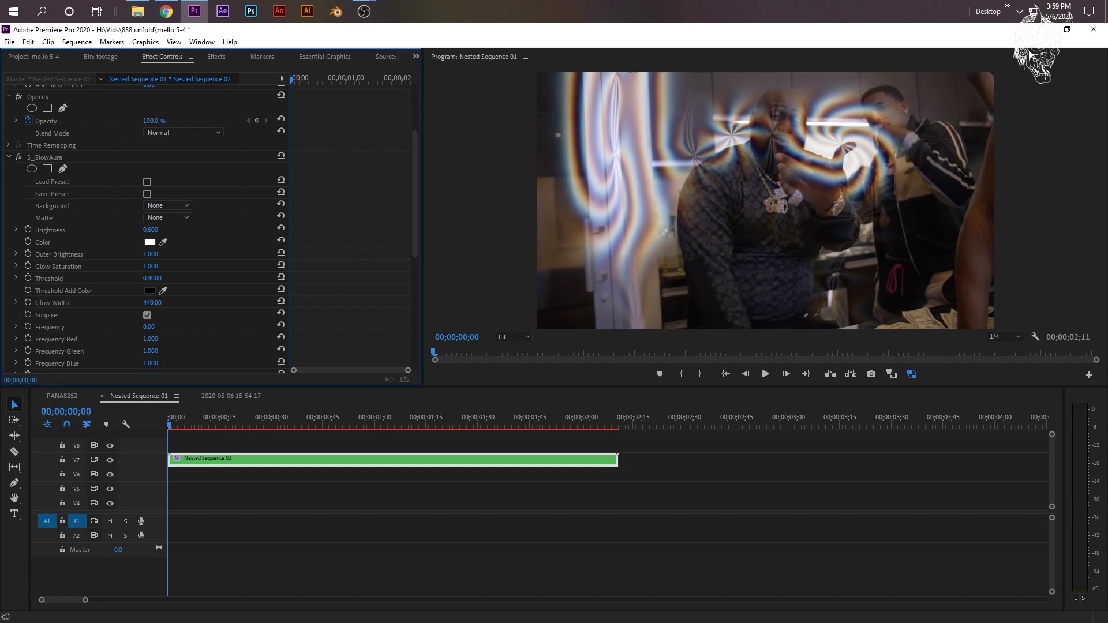
left_click_drag(156, 278, 151, 278)
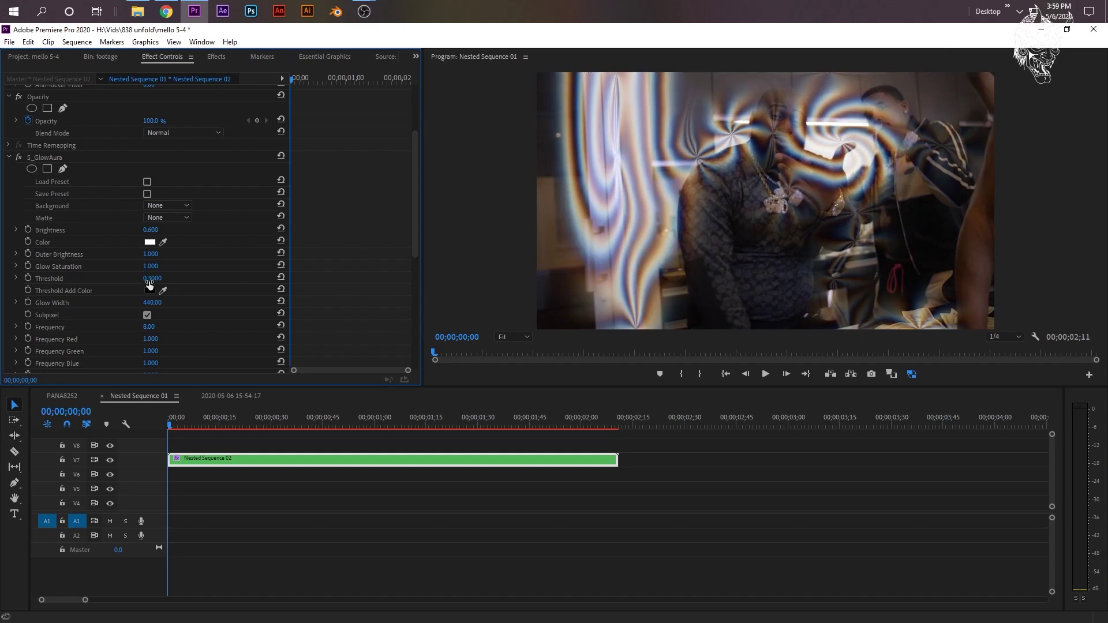
left_click_drag(149, 282, 300, 284)
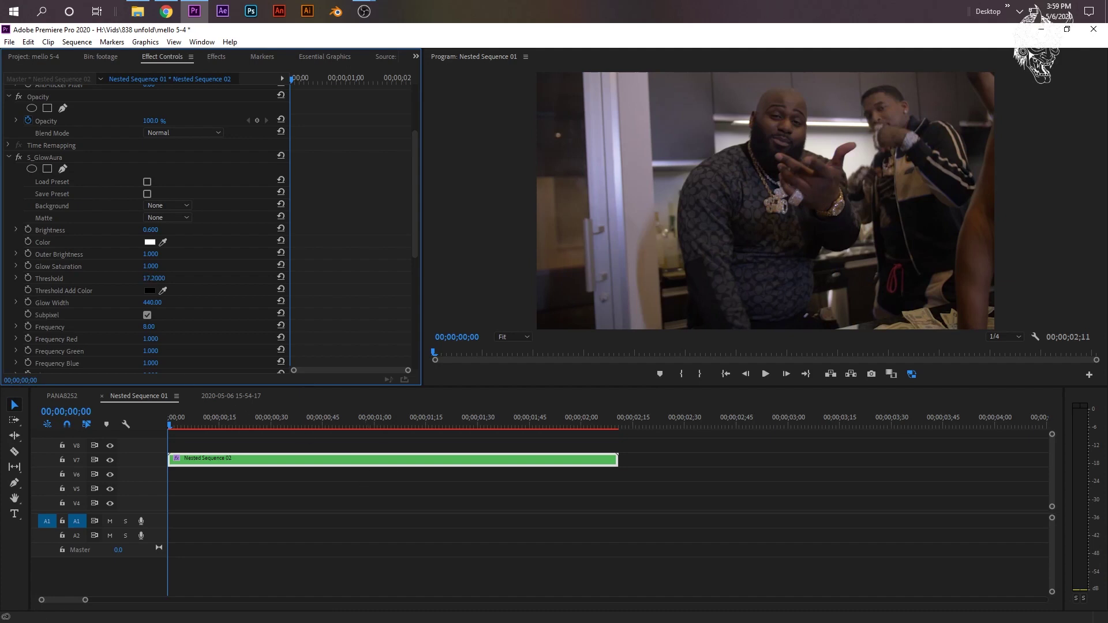
left_click_drag(154, 278, 134, 278)
- Keyframe the glow Threshold at 00;00;00;52, 0 at 00;00;01;06, and again near 00;00;02;00
left_click_drag(277, 424, 361, 450)
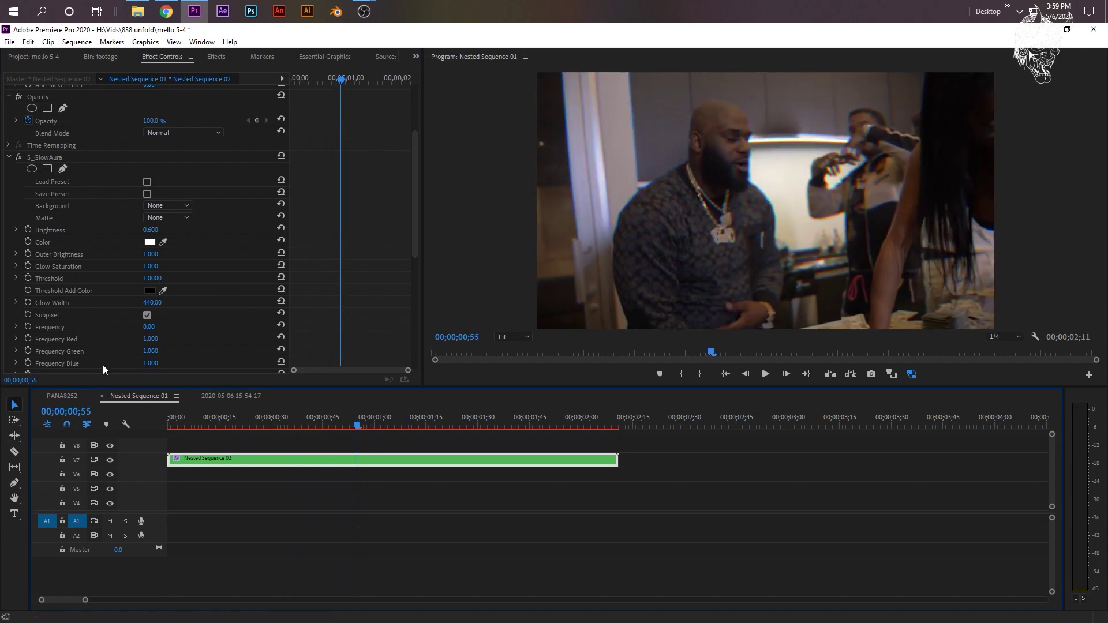
left_click(29, 280)
left_click_drag(361, 425, 405, 433)
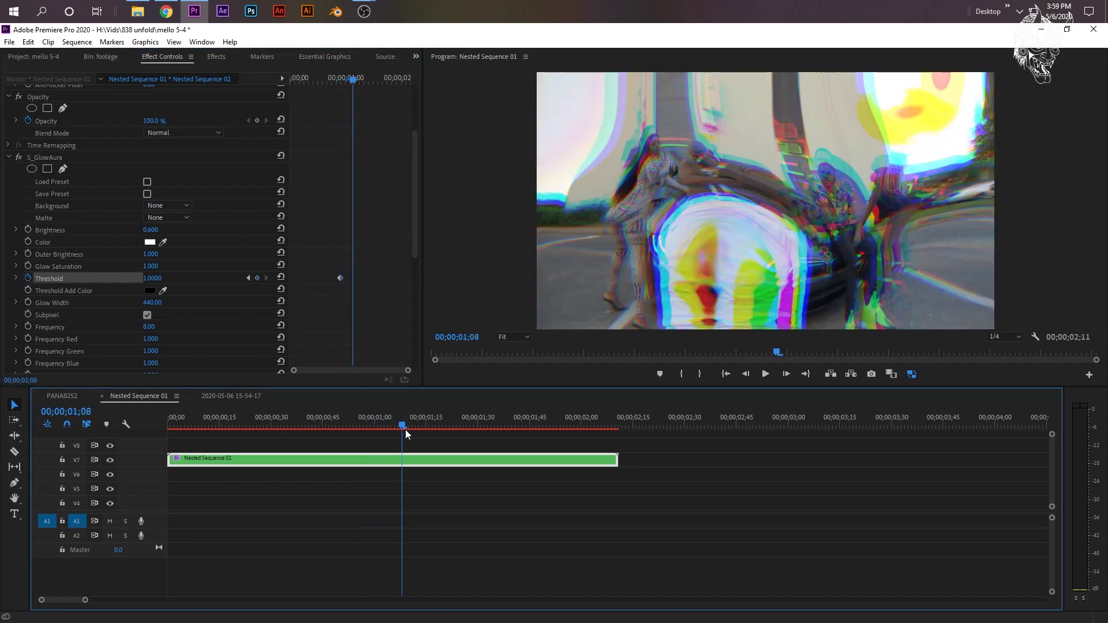
left_click(159, 279)
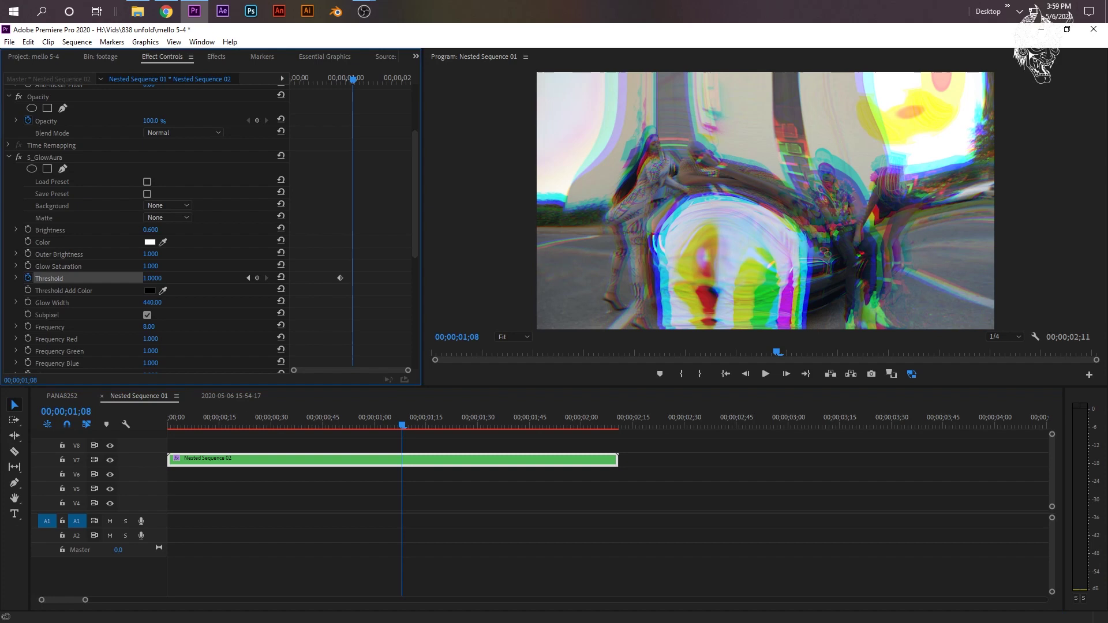
type("0")
key("Return")
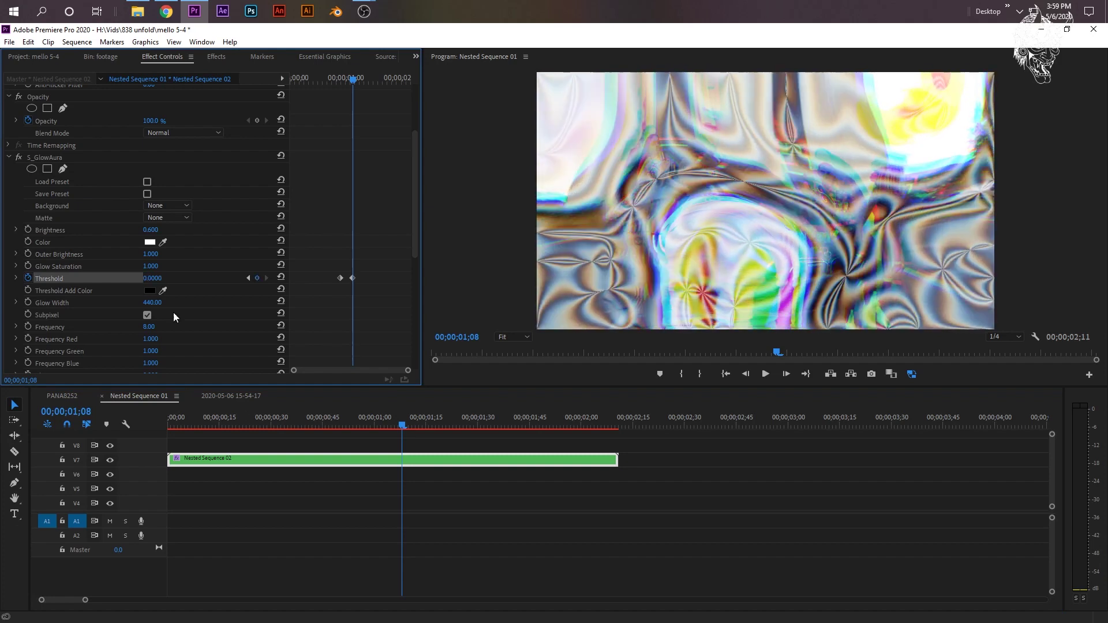
left_click_drag(403, 426, 581, 435)
left_click_drag(153, 279, 165, 279)
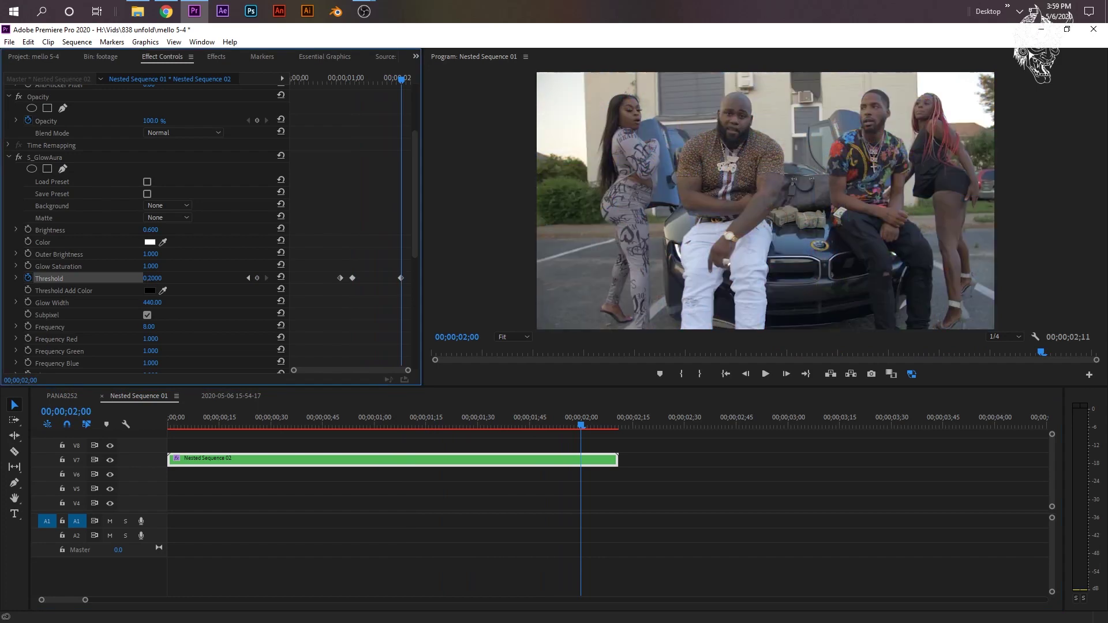
left_click_drag(152, 278, 152, 278)
- Scrub and play back the glow transition from before the cut to review it
left_click(406, 426)
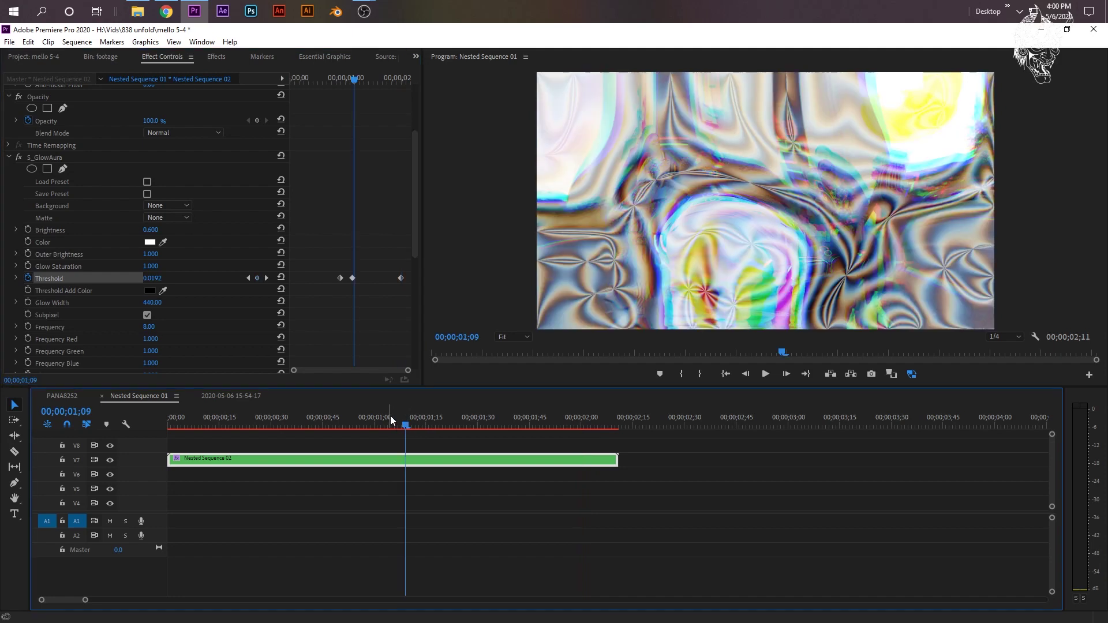
left_click_drag(406, 425, 367, 461)
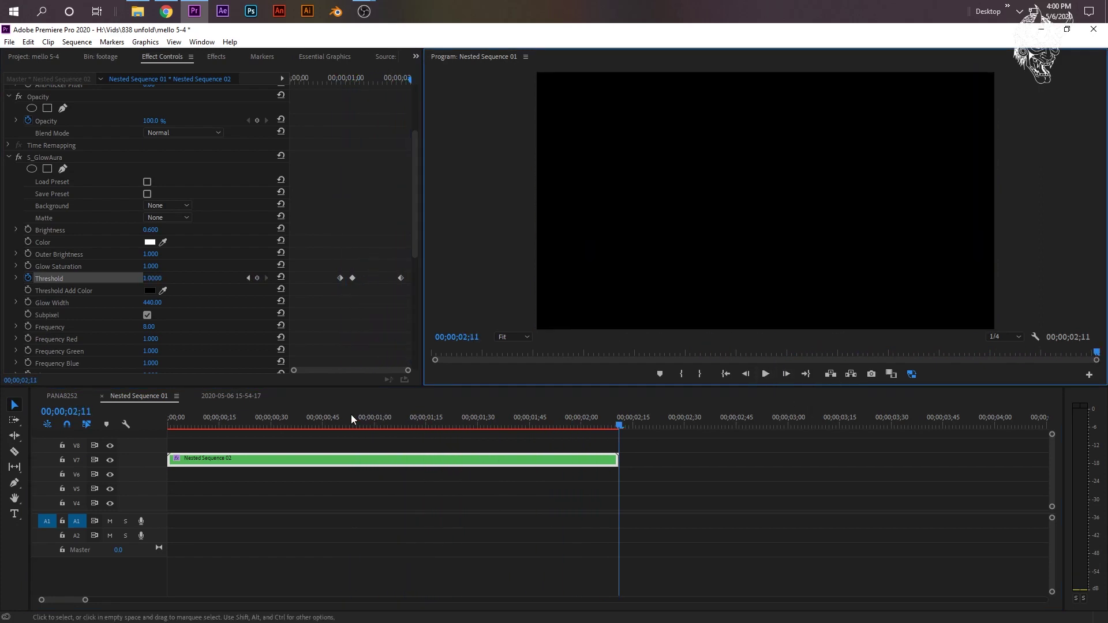
left_click_drag(353, 419, 305, 423)
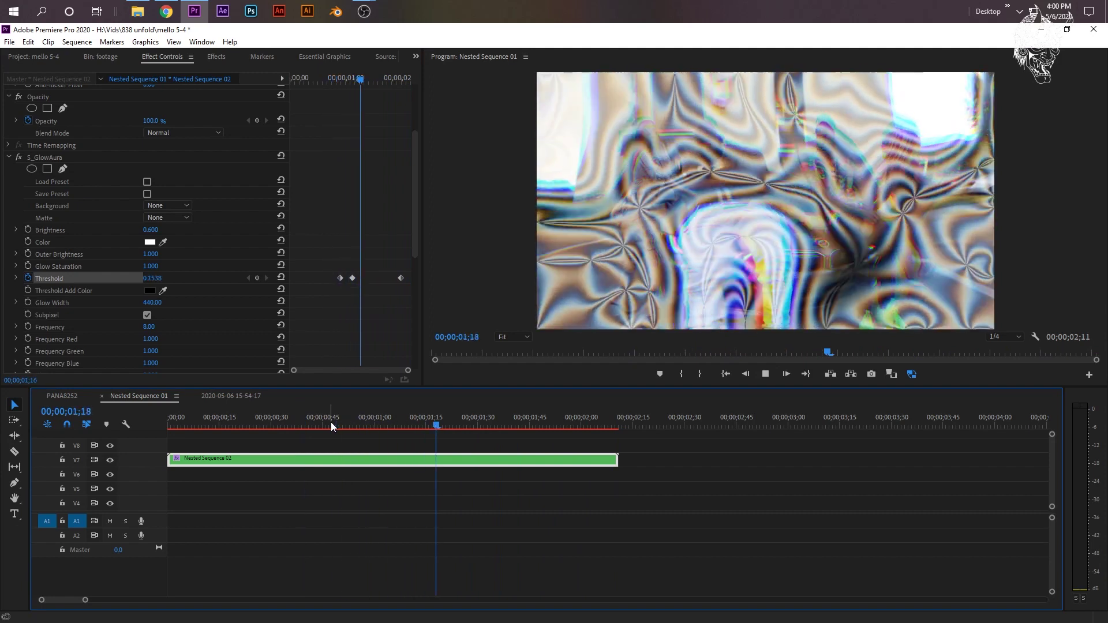
left_click(330, 421)
key("space")
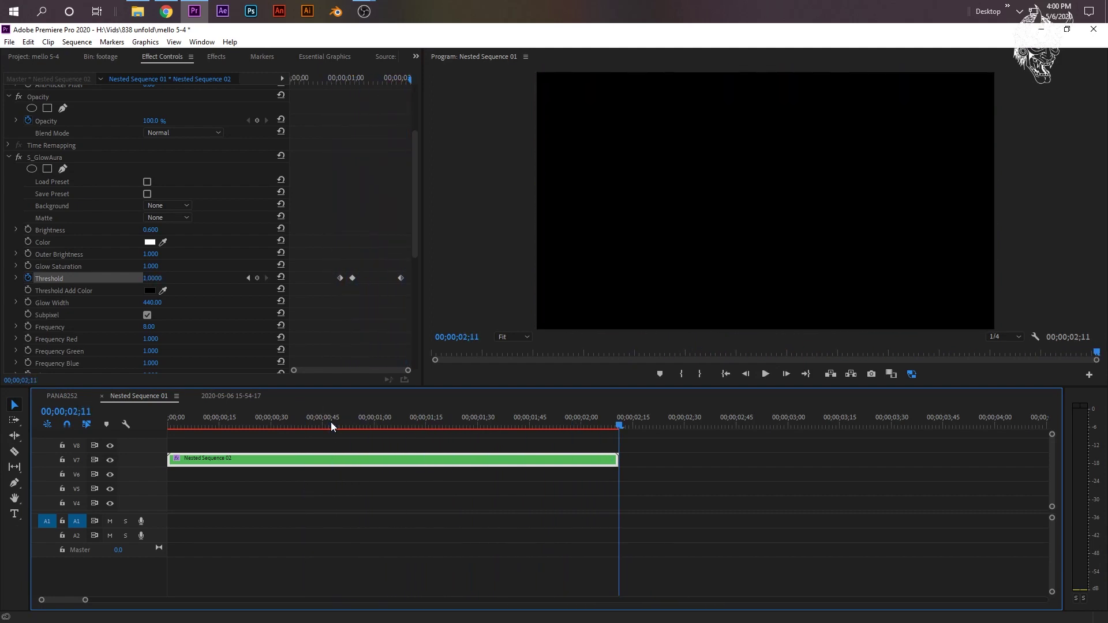
key("space")
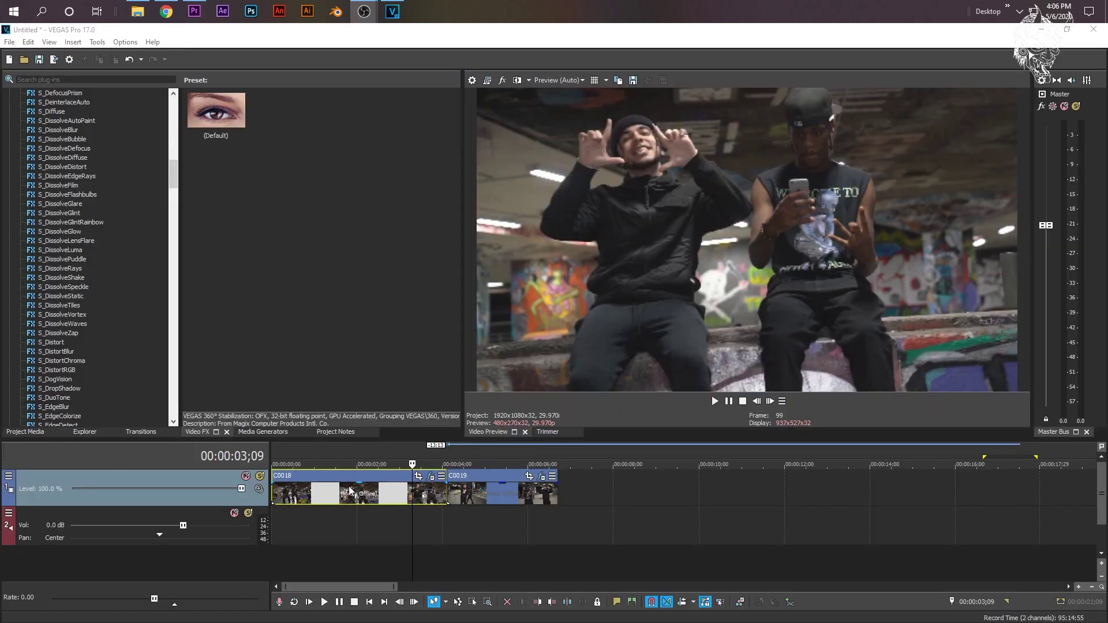
- Preview the C0018–C0019 cut, park at 00:00:03;09, and select S_DistortRGB in Video FX
left_click(394, 518)
key("space")
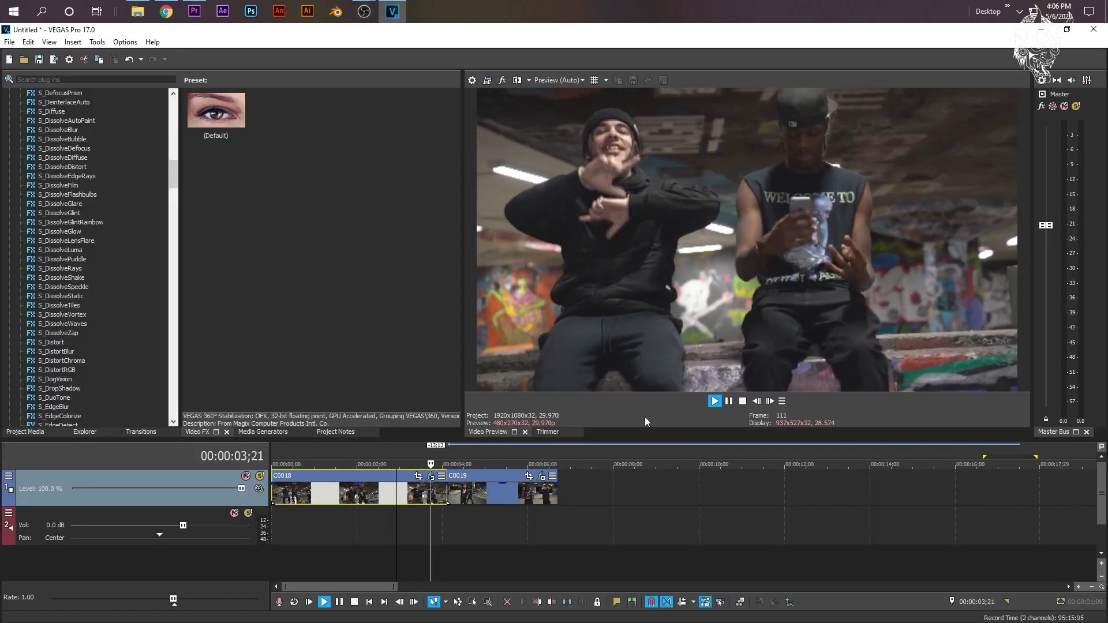
key("space")
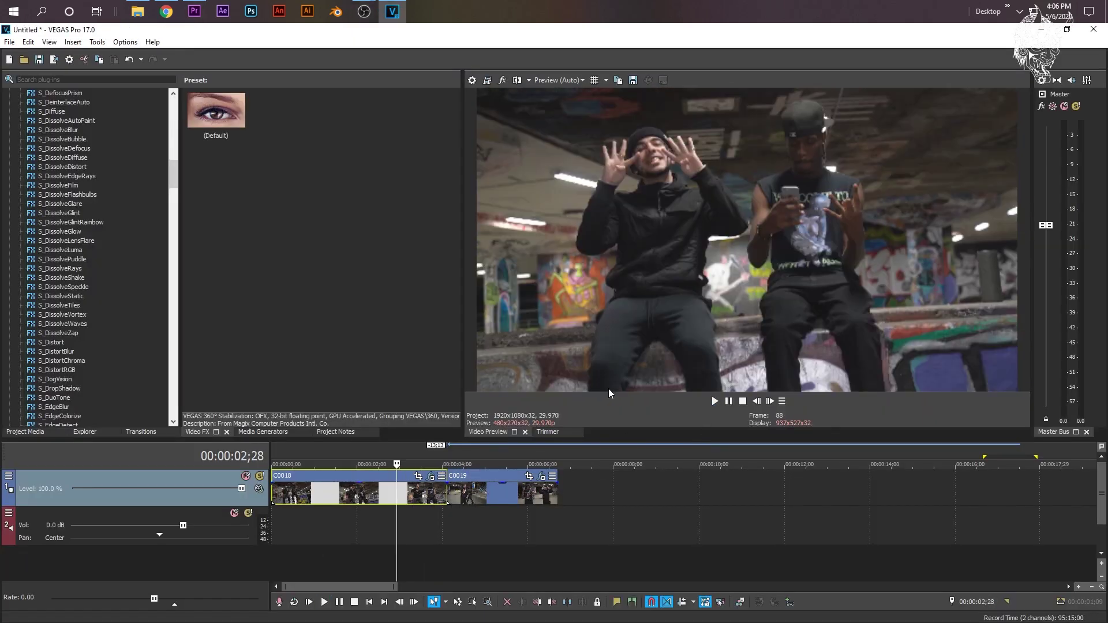
left_click(413, 495)
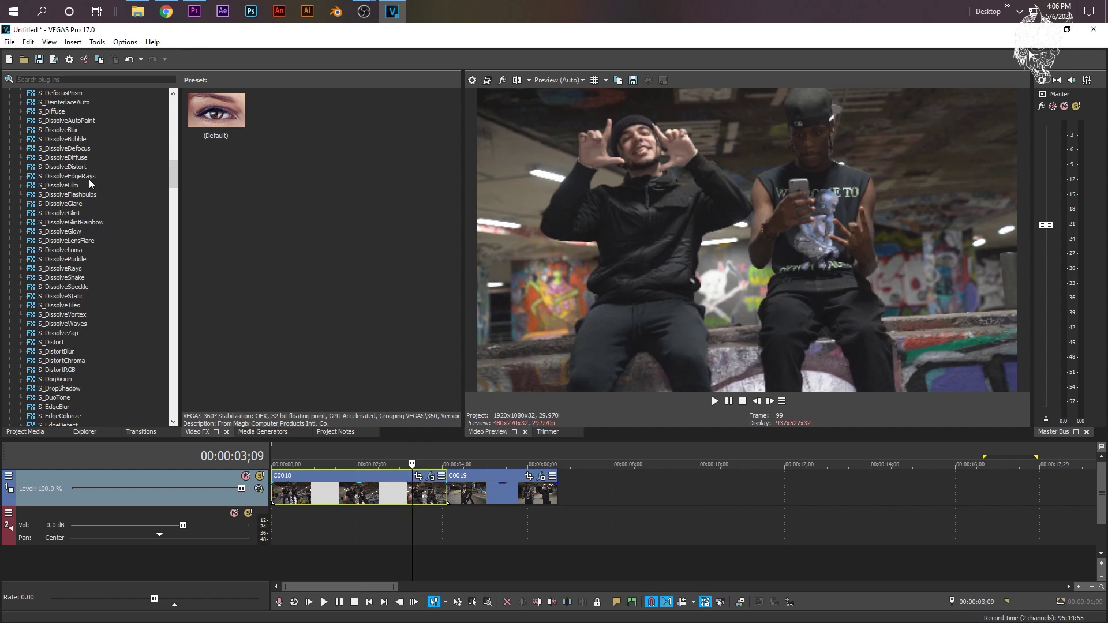
scroll(66, 298, "down", 1)
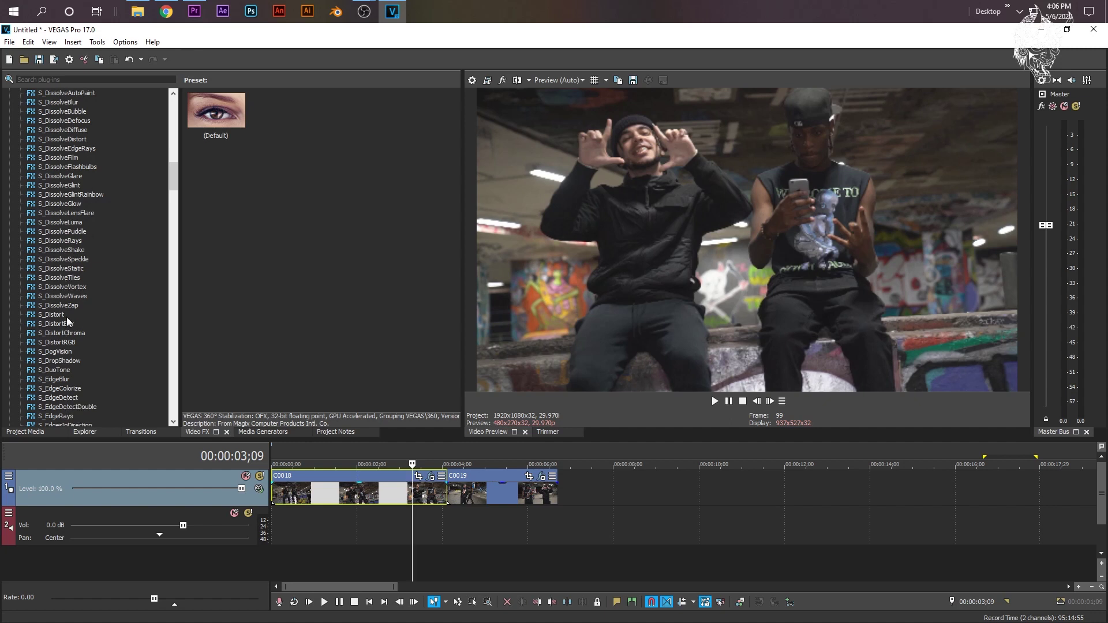
left_click(62, 343)
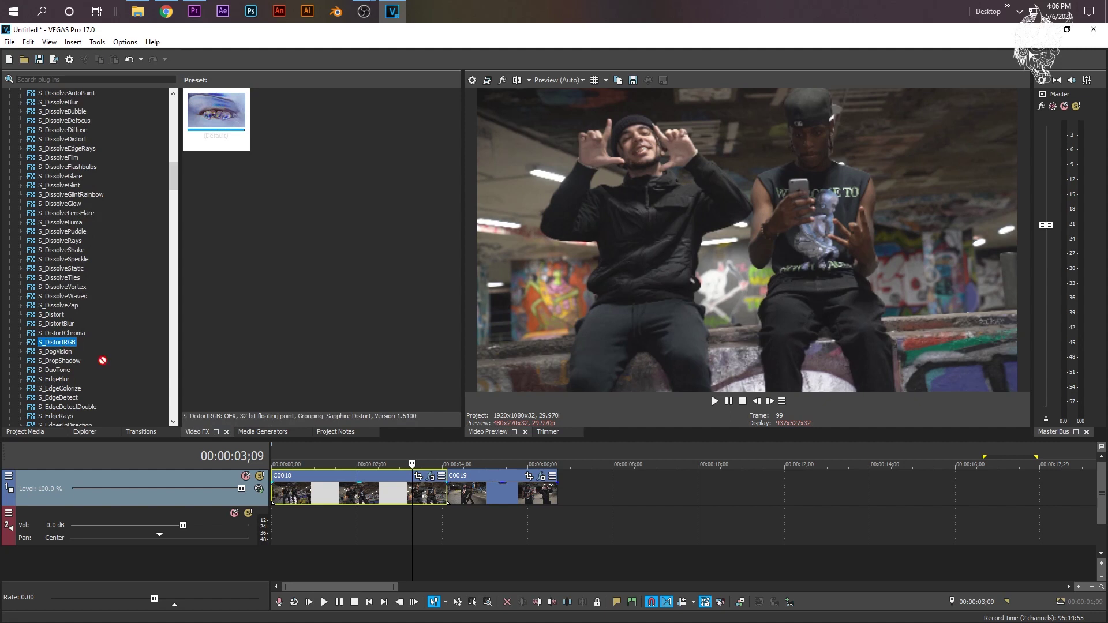
- Apply the S_DistortRGB (Default) preset to clip C0018 and enable keyframing on its Amount at 00:00:04;03
left_click_drag(362, 515, 420, 502)
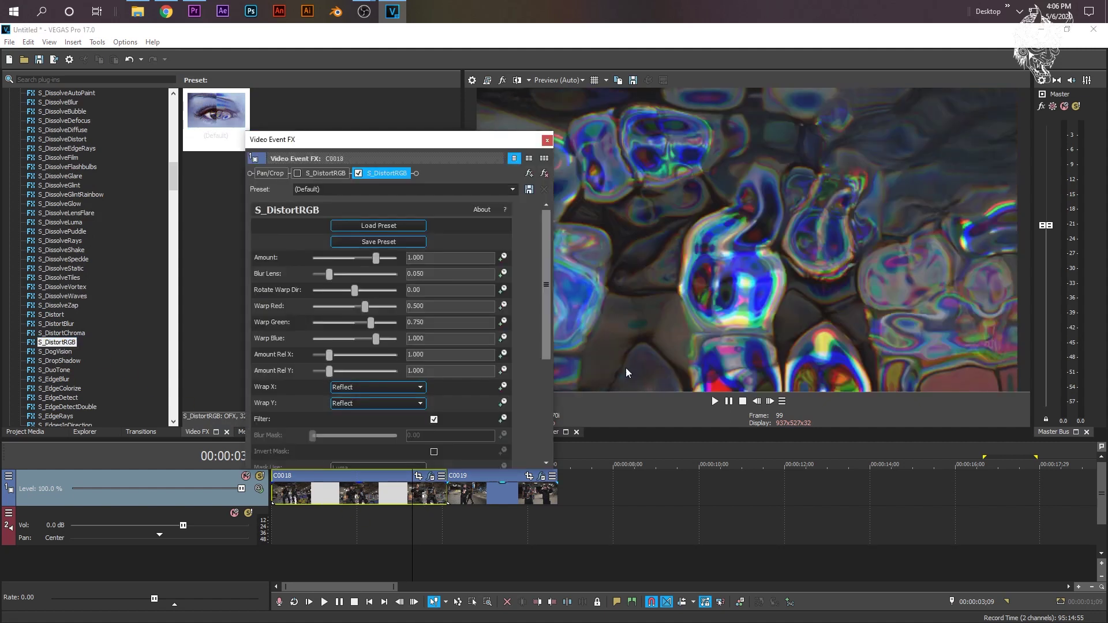
left_click_drag(426, 144, 230, 115)
left_click(442, 491)
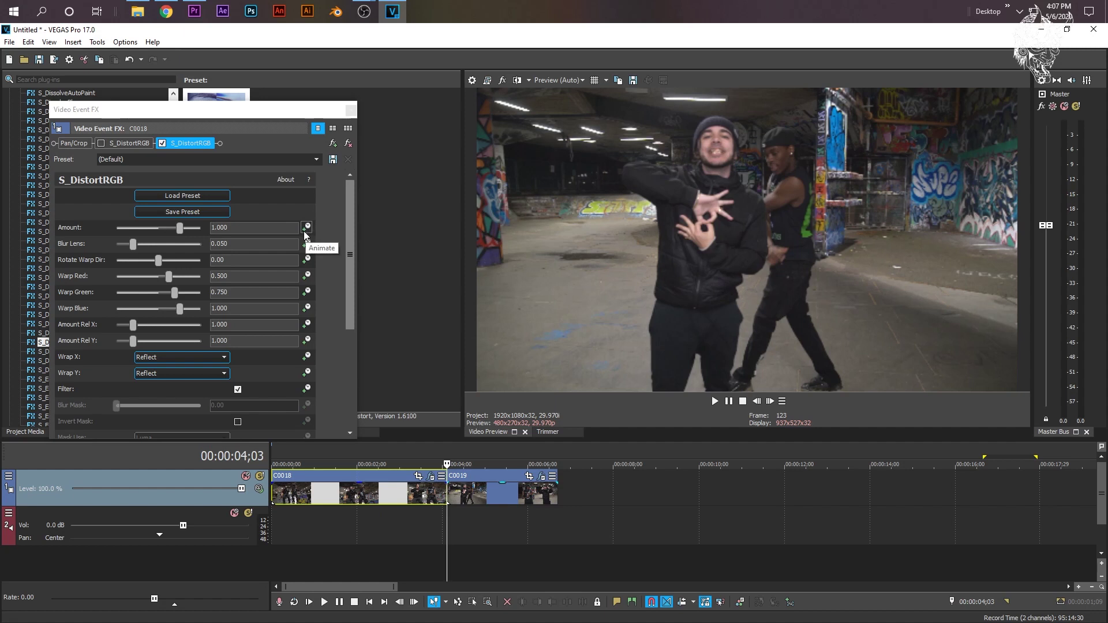
left_click(305, 231)
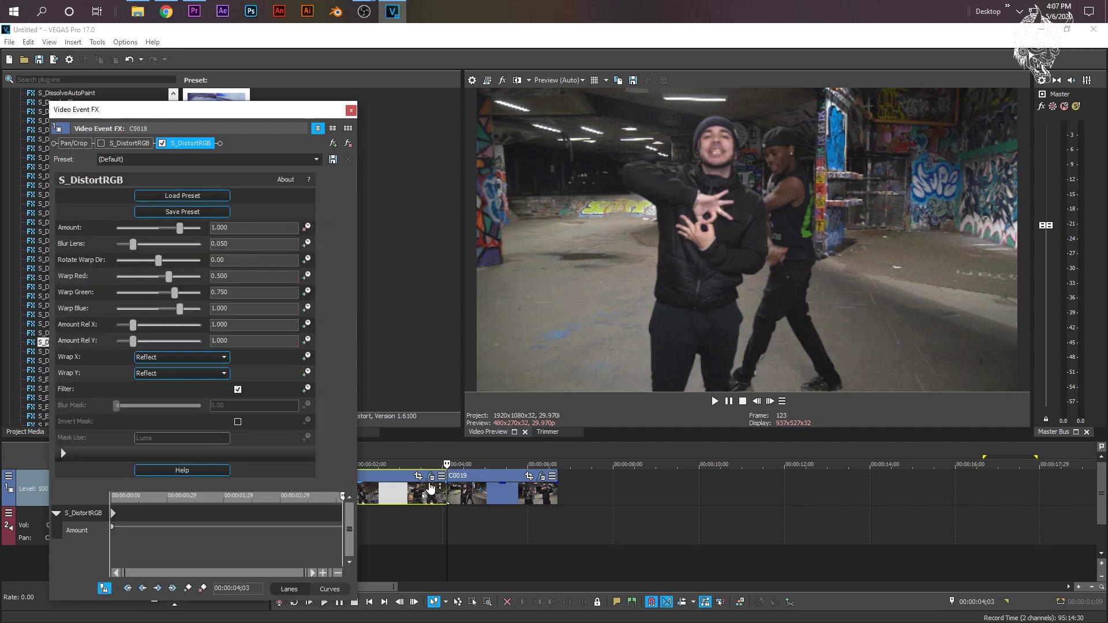
- Add an S_DistortRGB Amount keyframe of 0 at 00:00:03;01 and preview the result
left_click(104, 588)
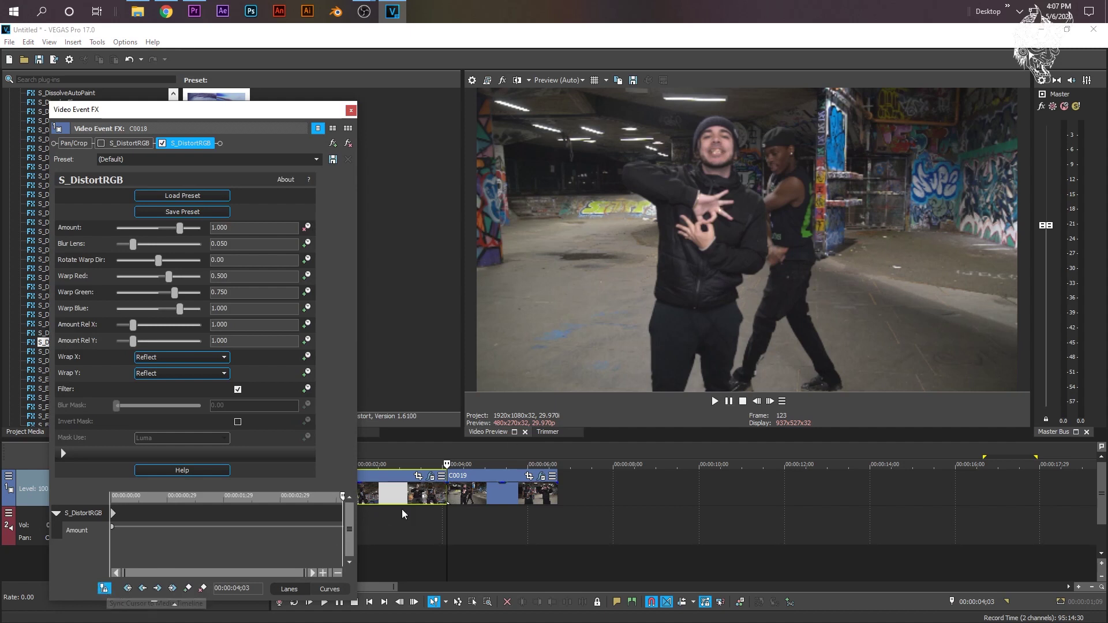
left_click(425, 495)
left_click(412, 494)
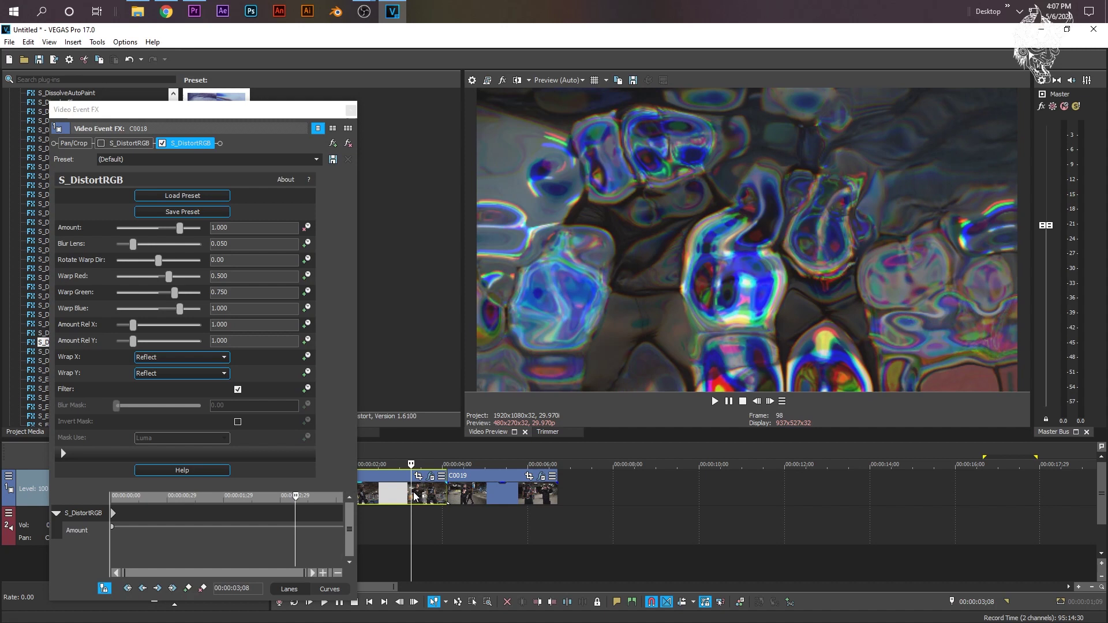
left_click(401, 495)
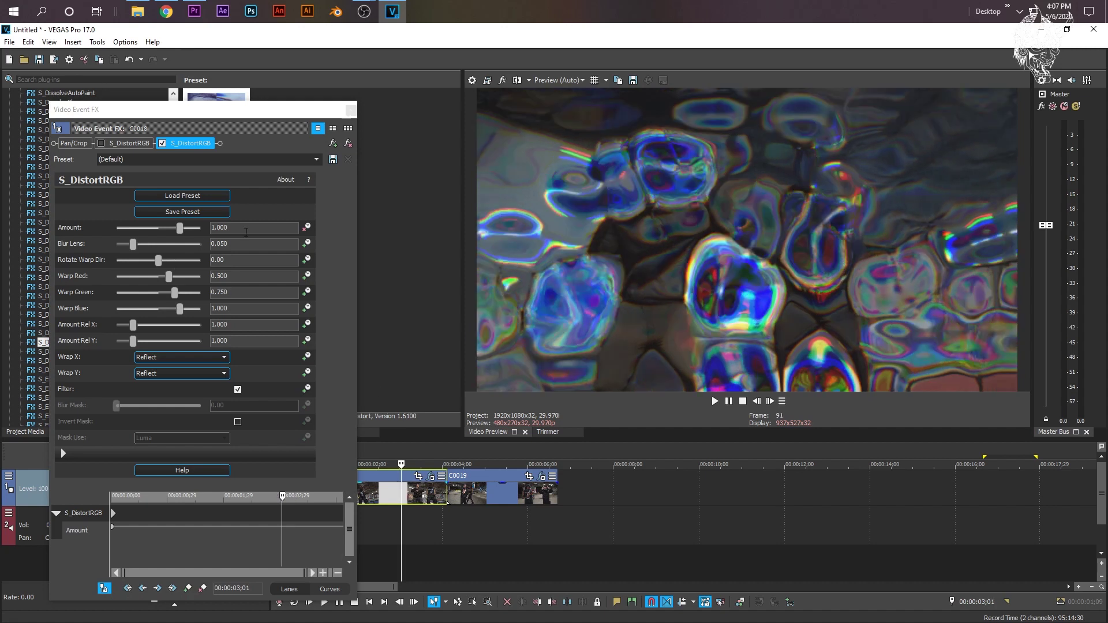
left_click(245, 231)
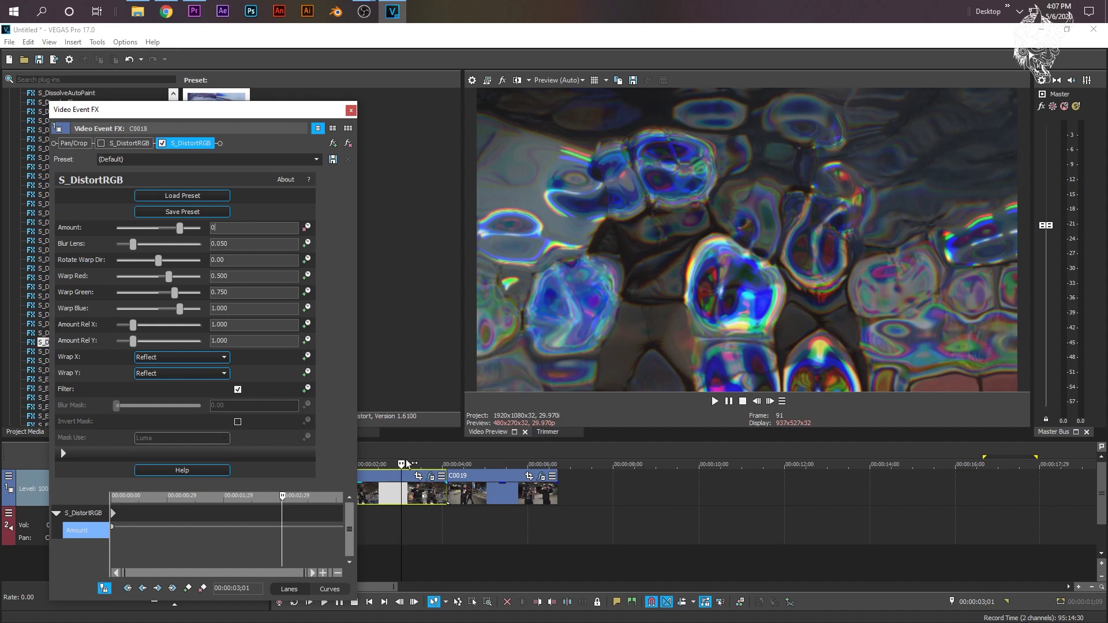
type("0")
key("Return")
key("space")
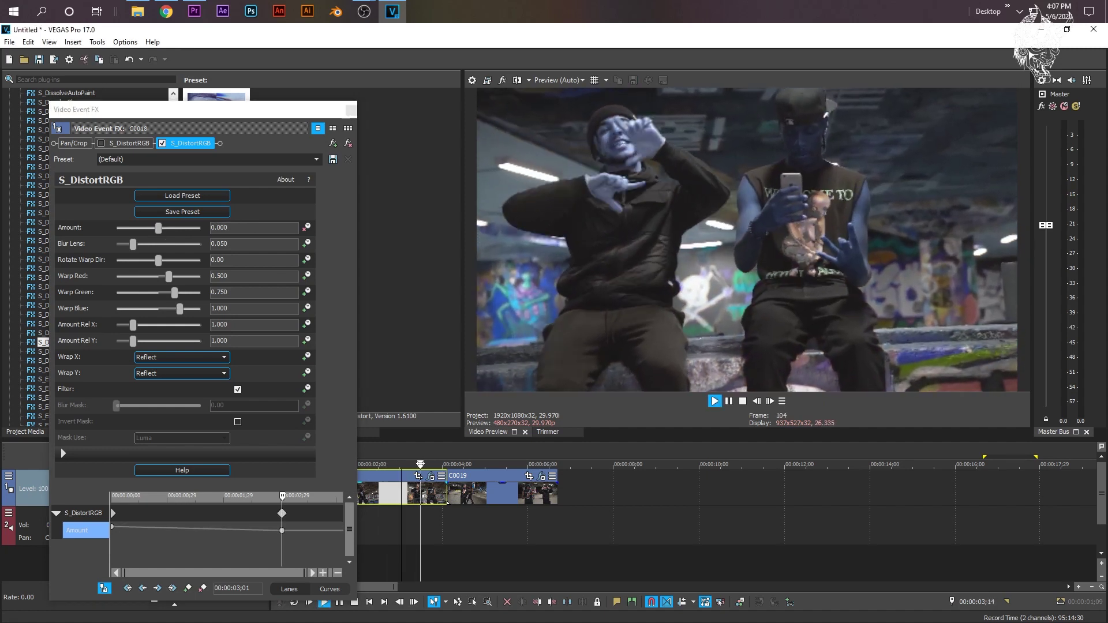
key("space")
- Move the first Amount keyframe to about ;12 and set its Amount to 0
left_click(241, 503)
left_click_drag(241, 503, 102, 497)
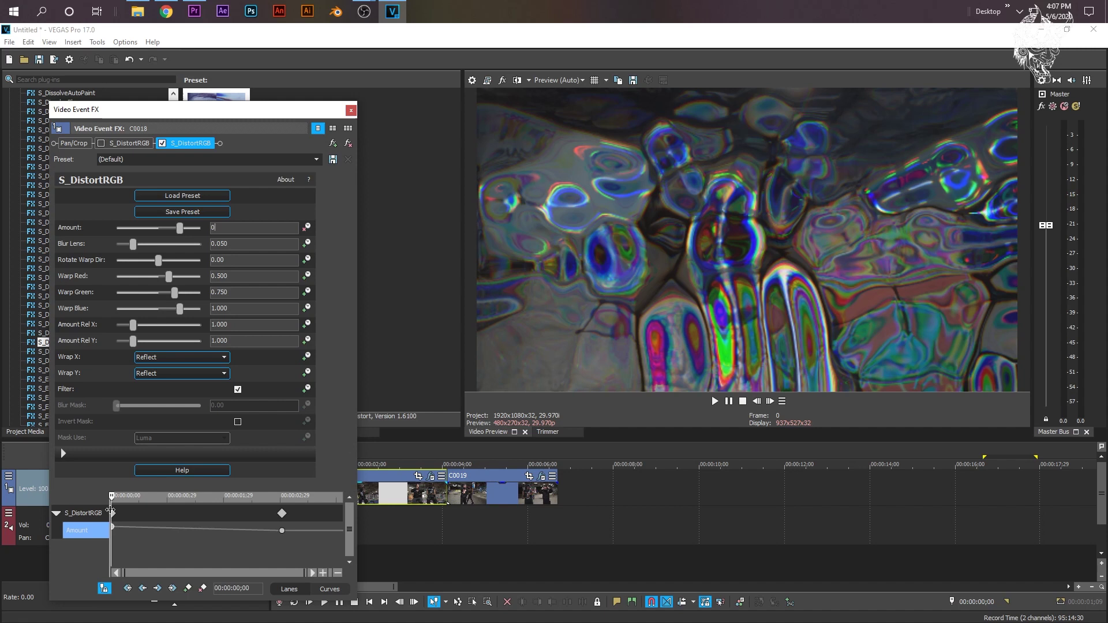
key("space")
key("Return")
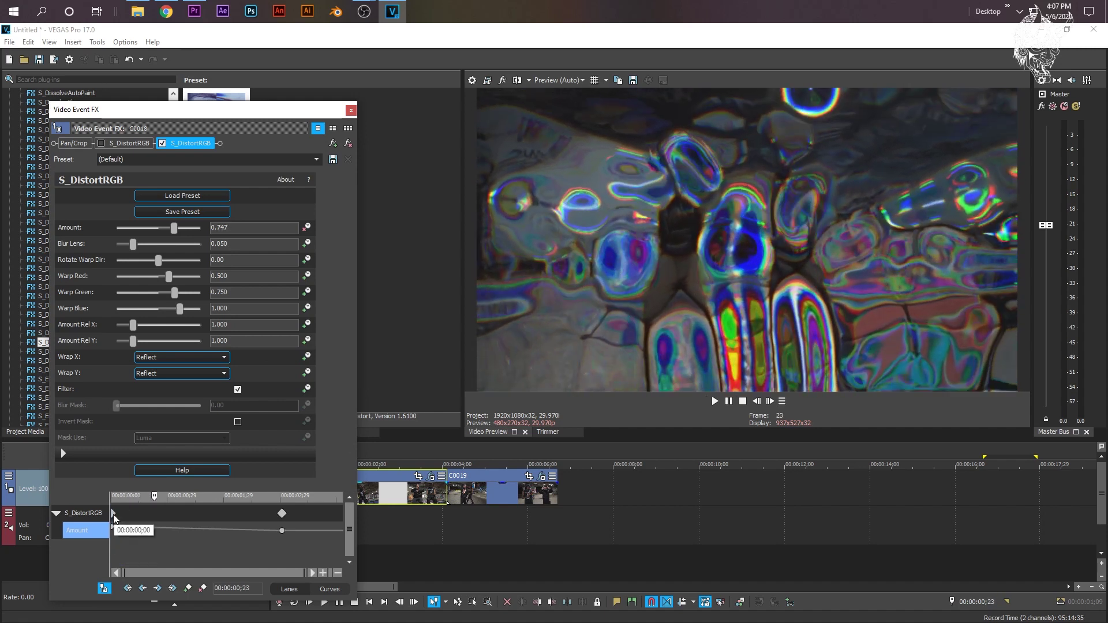
left_click_drag(112, 510, 134, 525)
left_click_drag(176, 228, 164, 232)
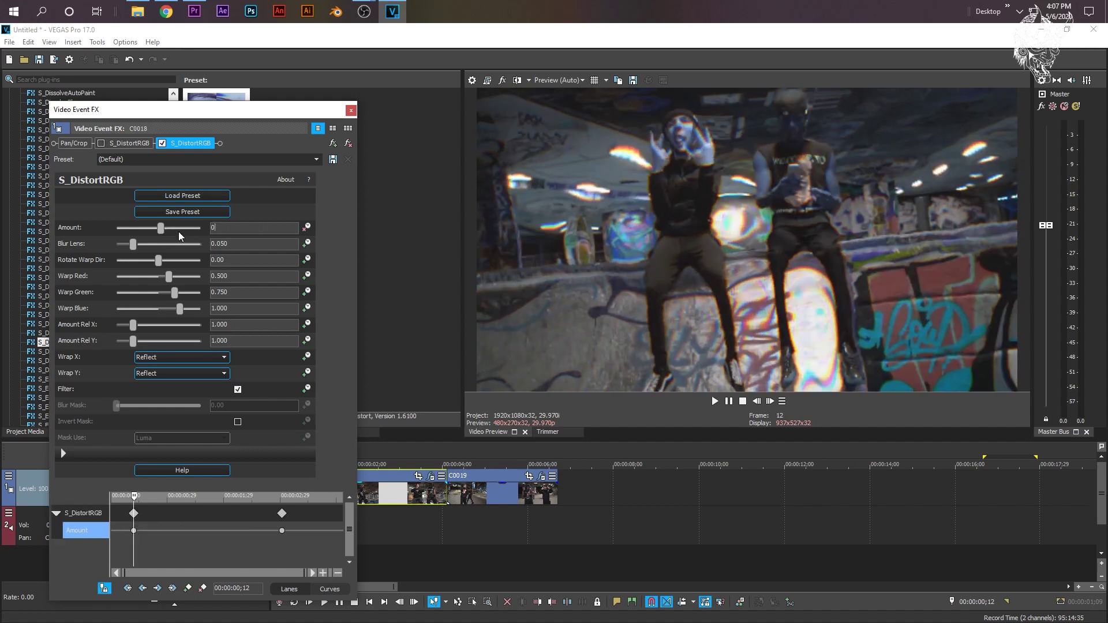
left_click(269, 263)
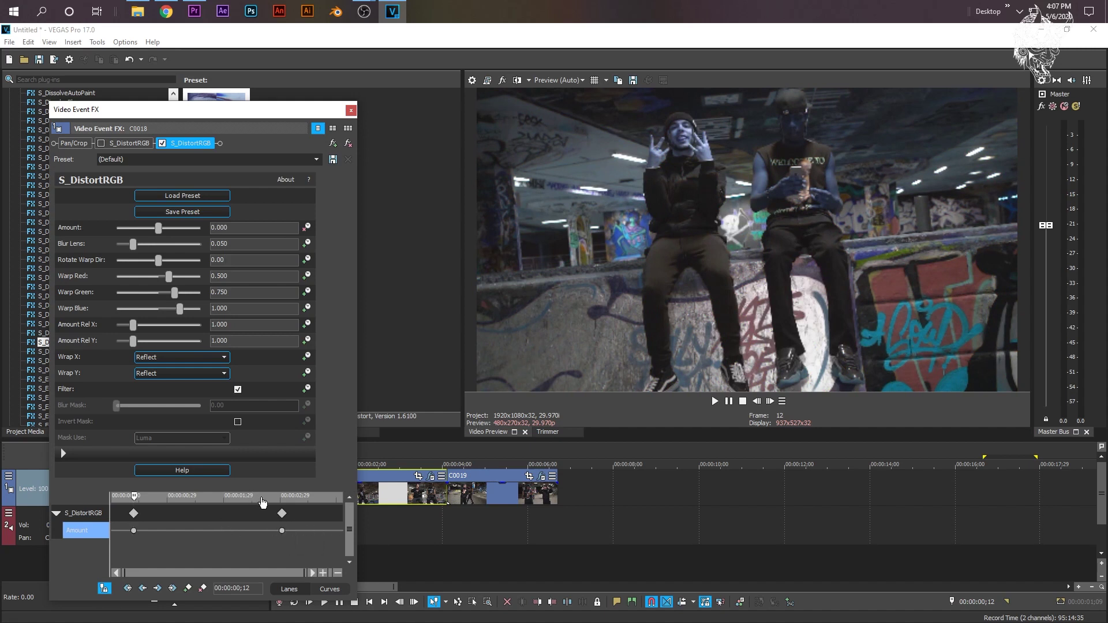
- Raise Amount to about 1.0 at C0018's end, preview the ramp, and close the settings
left_click_drag(133, 501, 344, 500)
left_click(334, 502)
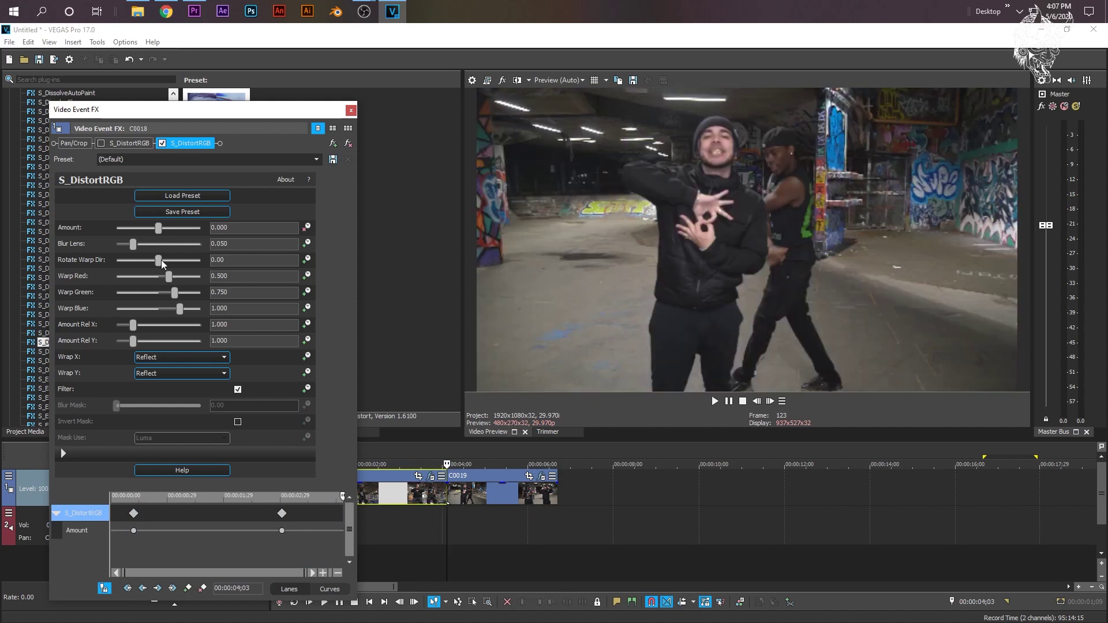
left_click_drag(160, 229, 179, 230)
left_click(411, 467)
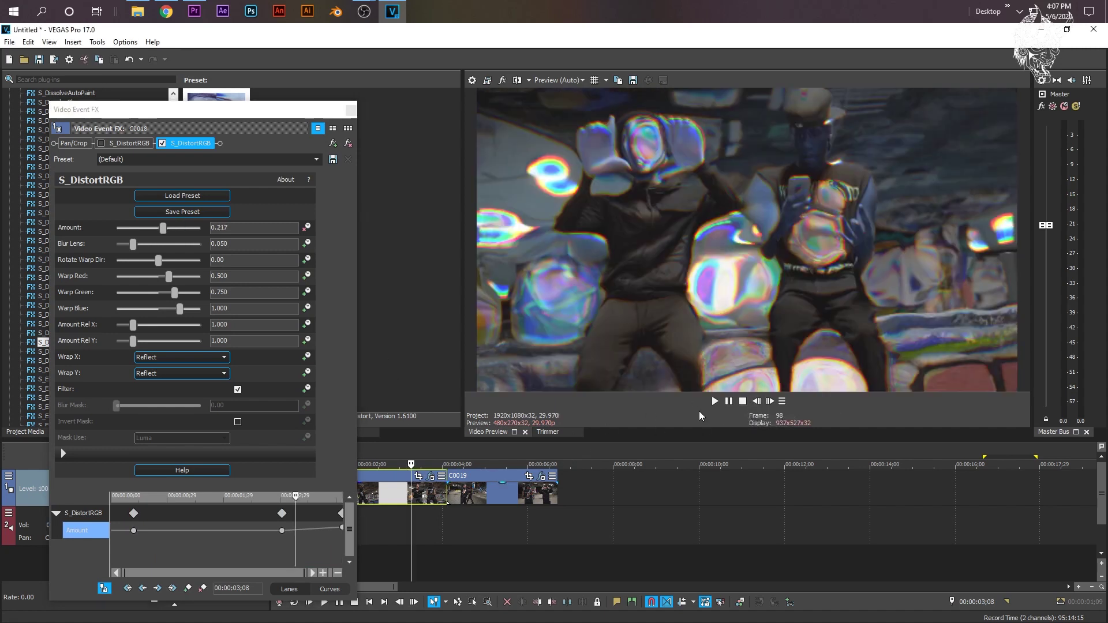
left_click(714, 402)
key("space")
left_click(351, 110)
- Apply S_DistortRGB to clip C0019 and enable keyframing on its Amount
left_click(713, 398)
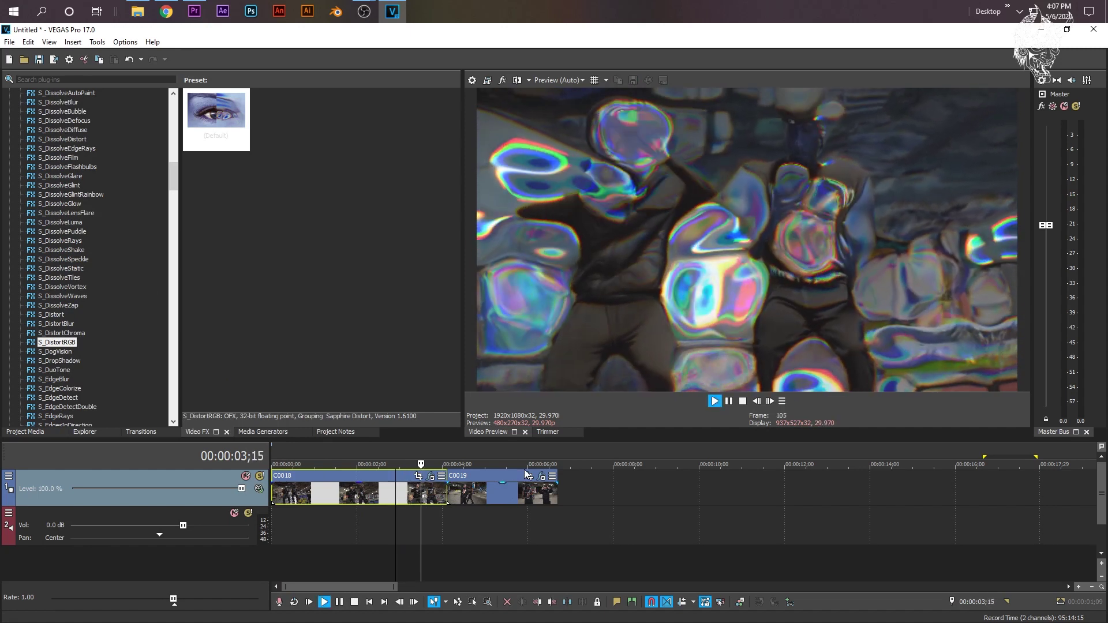
key("space")
left_click(458, 501)
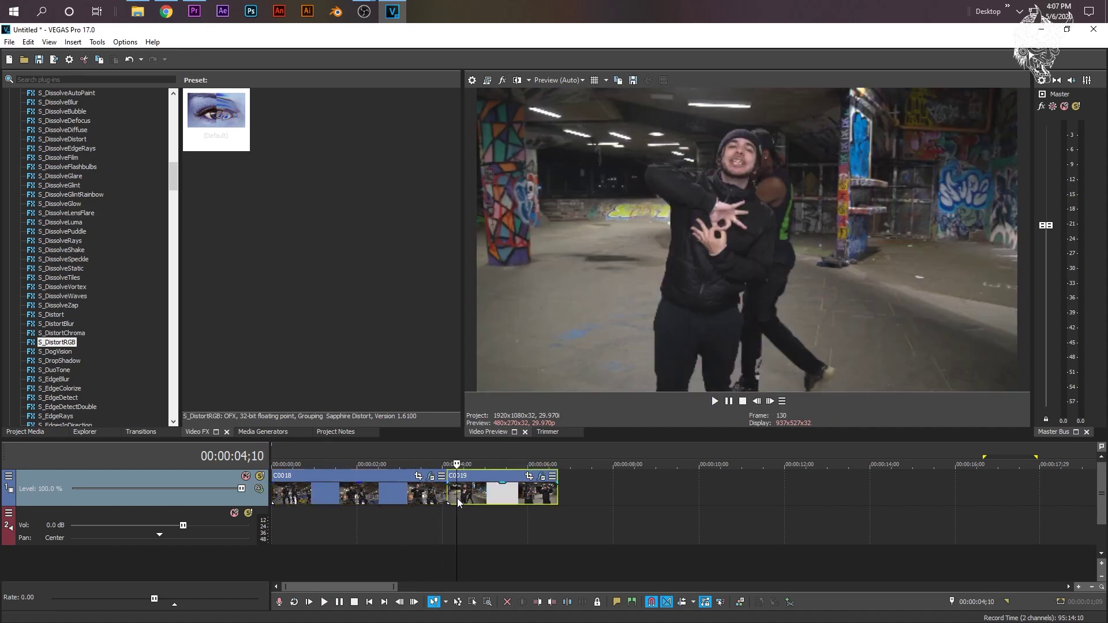
left_click_drag(215, 130, 468, 496)
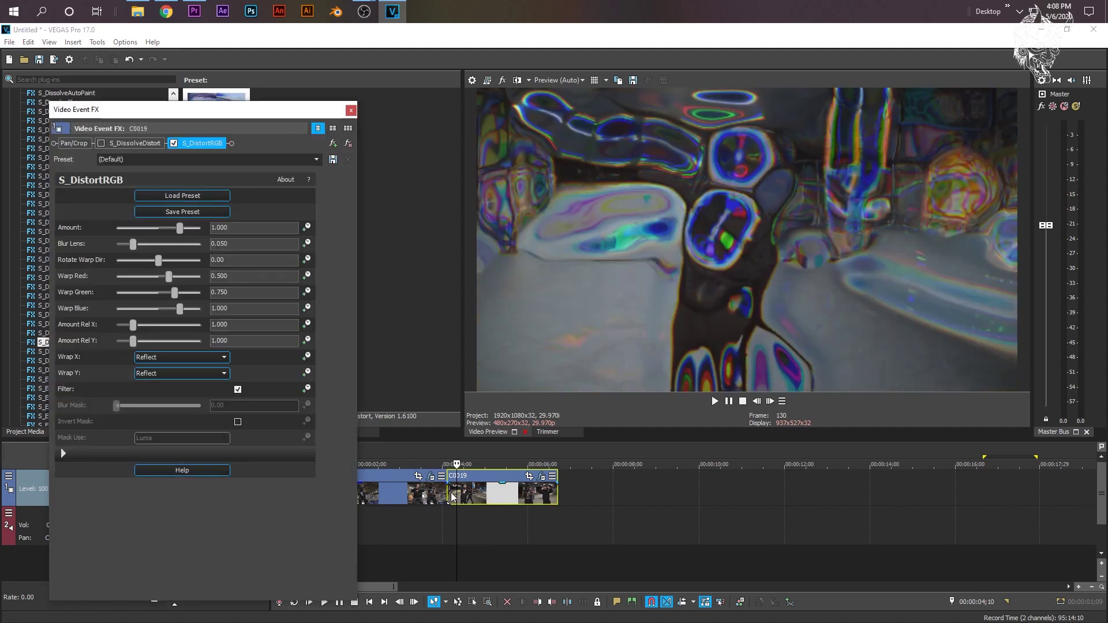
left_click(448, 495)
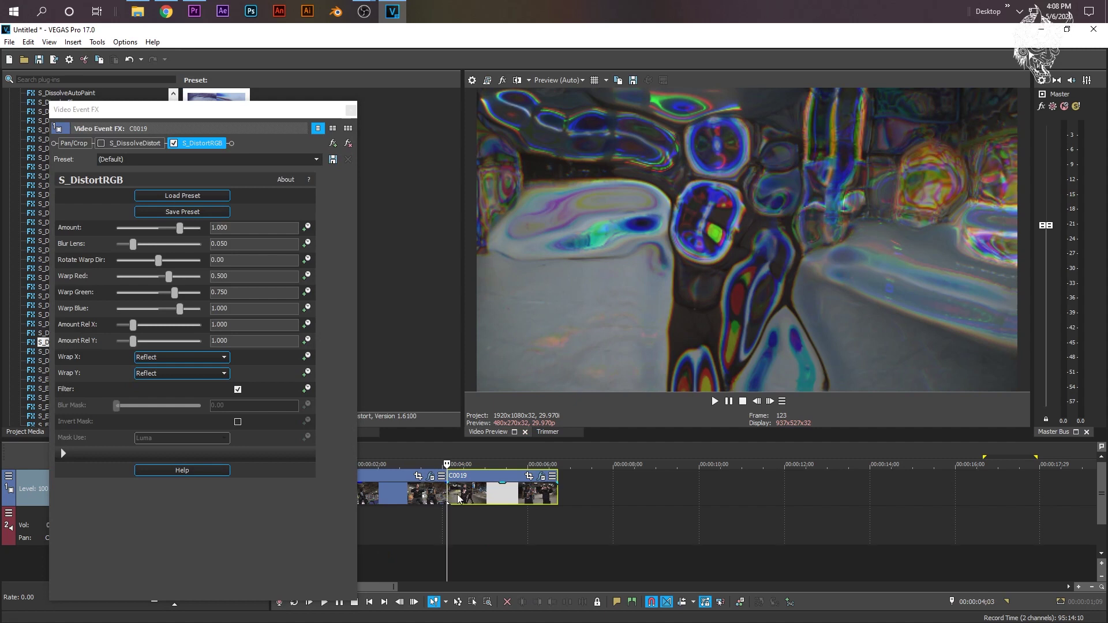
left_click(307, 228)
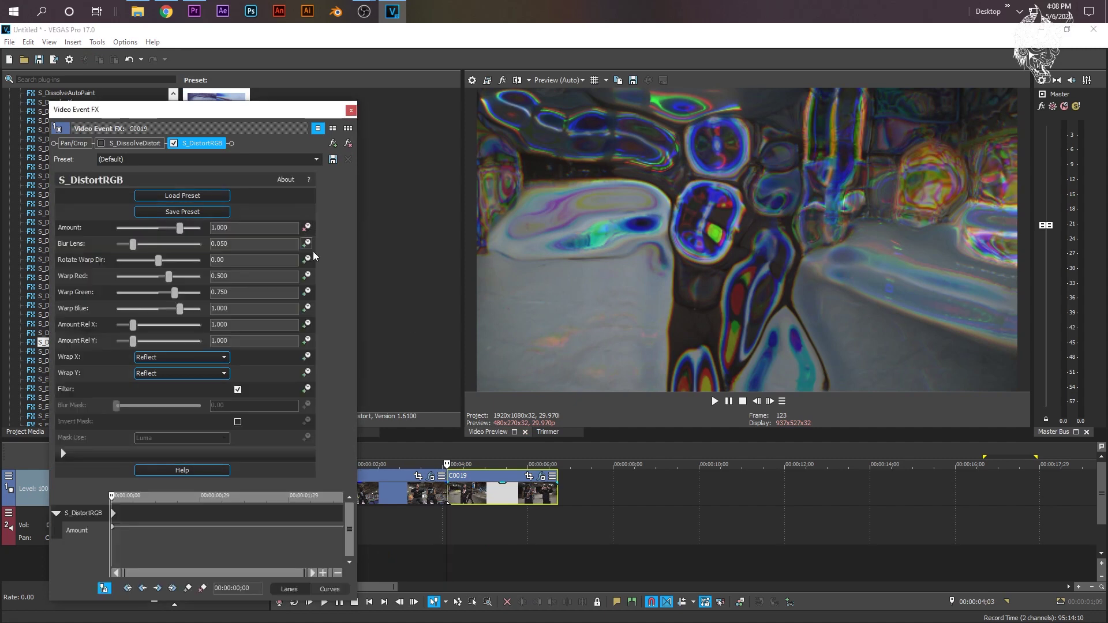
- Keyframe C0019's Amount to 0 at 00:00:00;21 and lower the Warp Blue distortion
left_click(148, 513)
left_click_drag(148, 497, 174, 499)
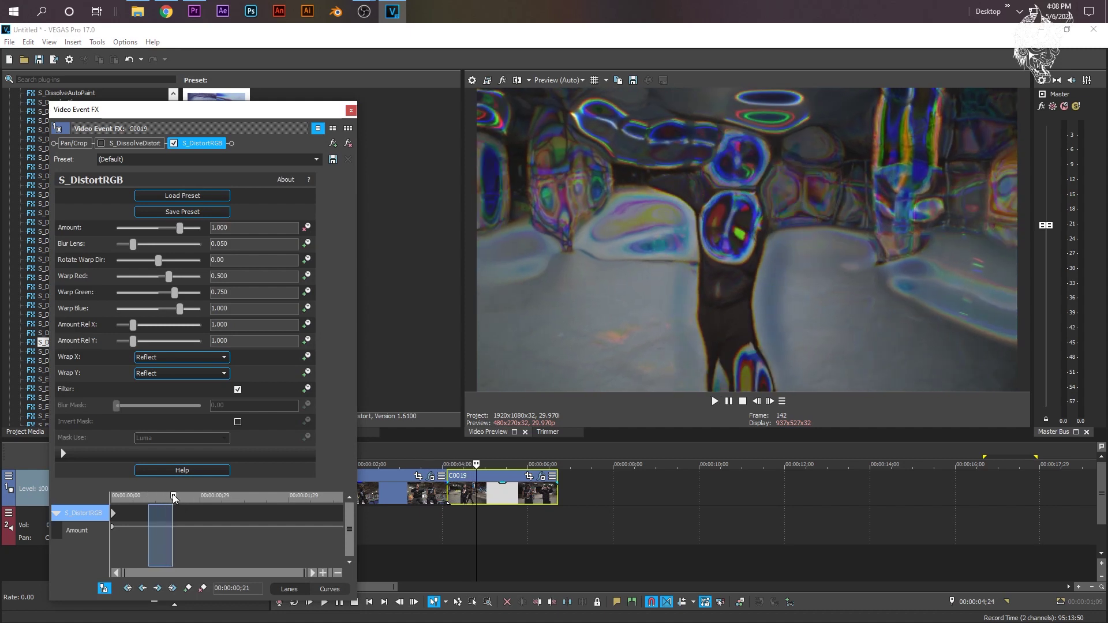
left_click(174, 498)
left_click_drag(180, 228, 158, 235)
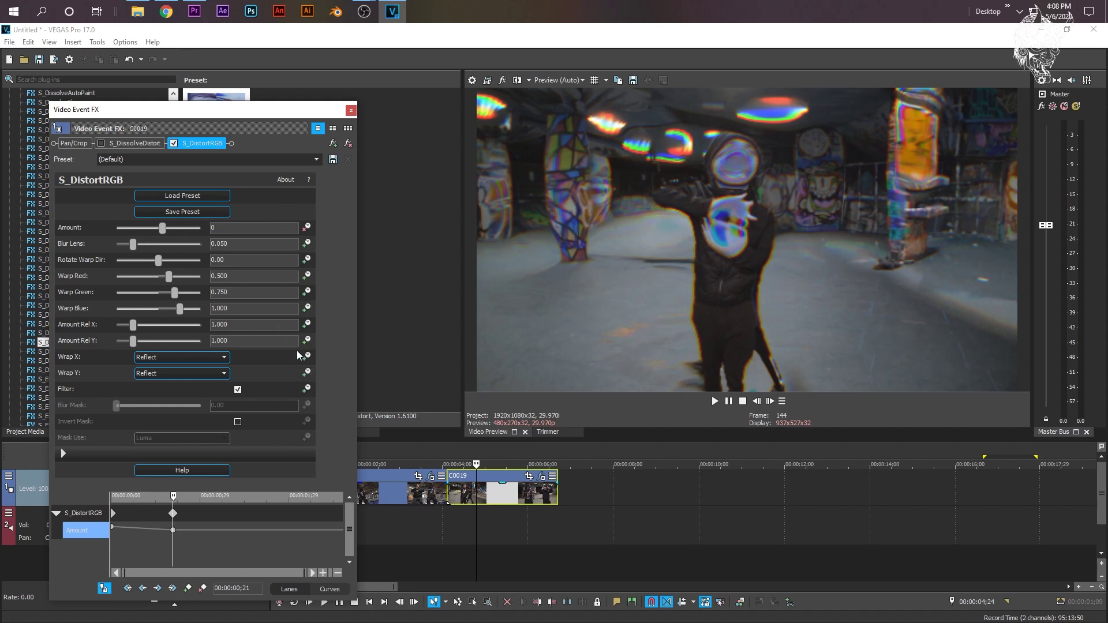
type("0")
left_click(238, 294)
left_click_drag(181, 309, 155, 310)
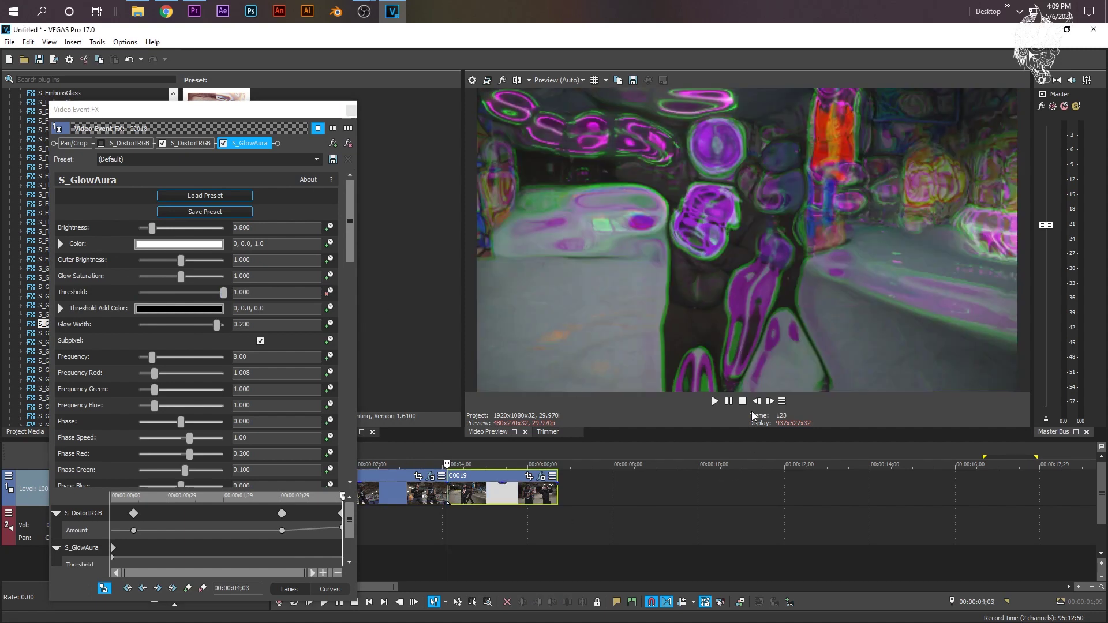
- Keyframe the S_GlowAura Threshold to 0.429 at C0018's last frame, then preview the transition
key("Left")
left_click_drag(224, 292, 181, 302)
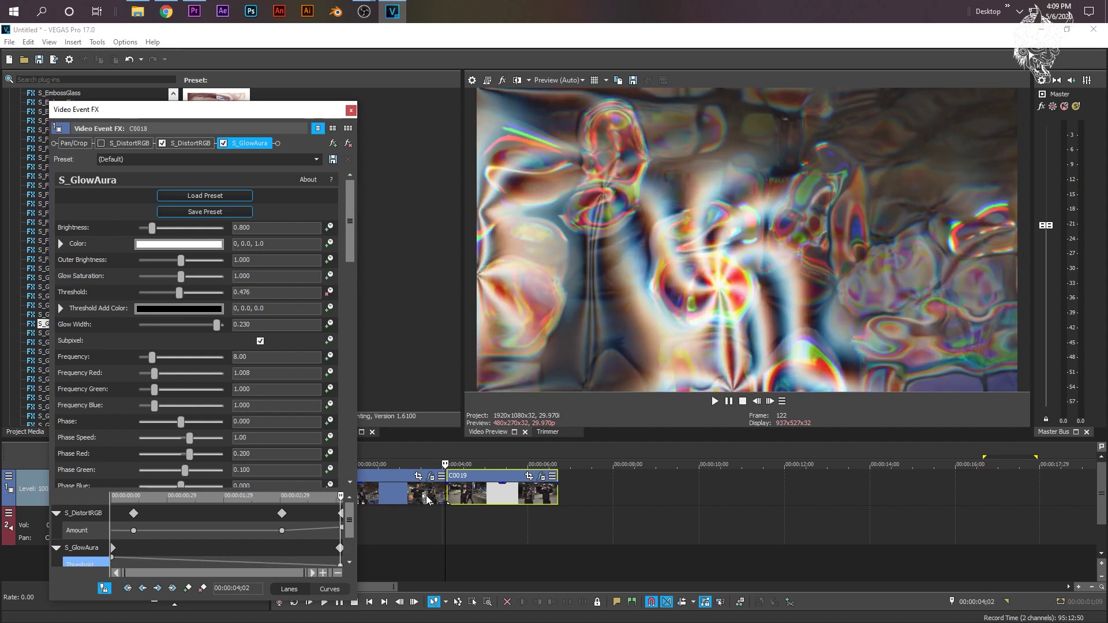
left_click(413, 497)
left_click(715, 402)
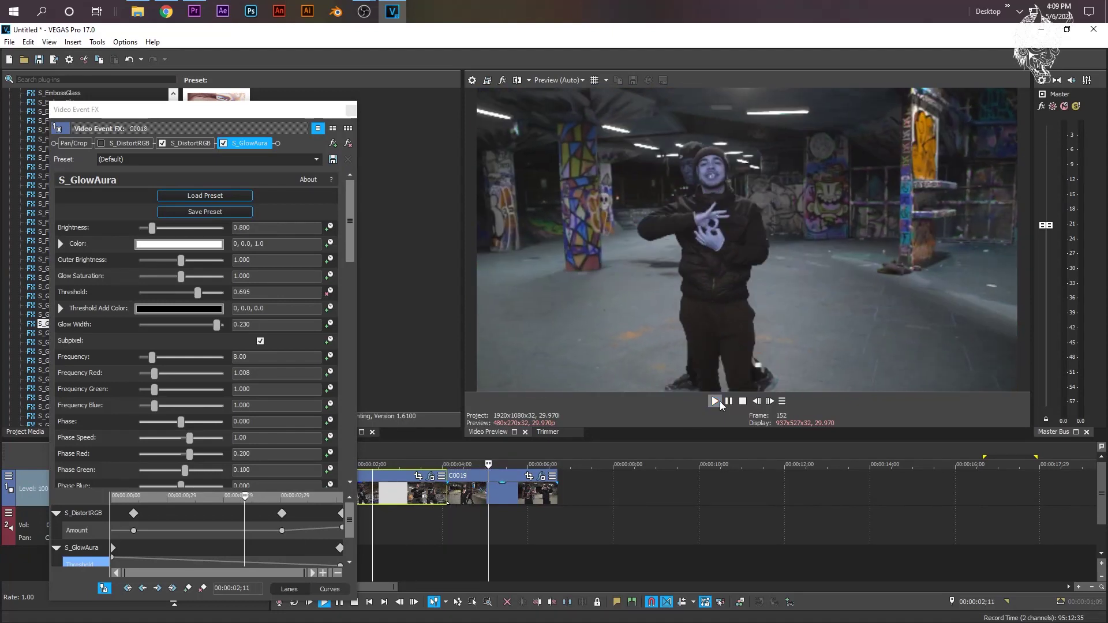
left_click(369, 493)
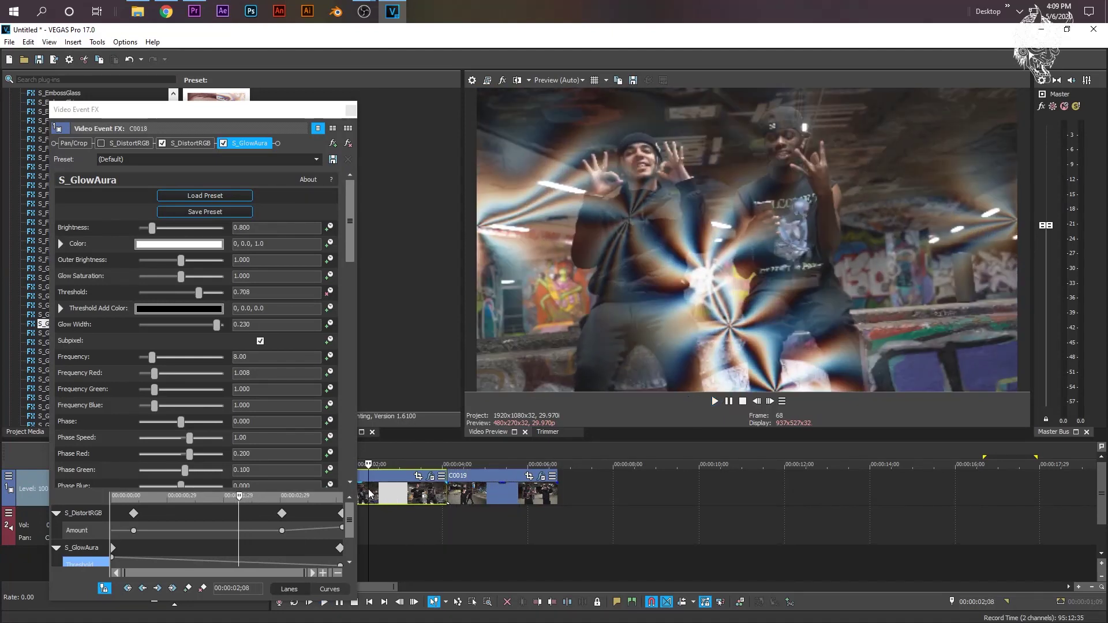
key("space")
key("space")
left_click_drag(196, 119, 141, 72)
left_click(345, 493)
key("space")
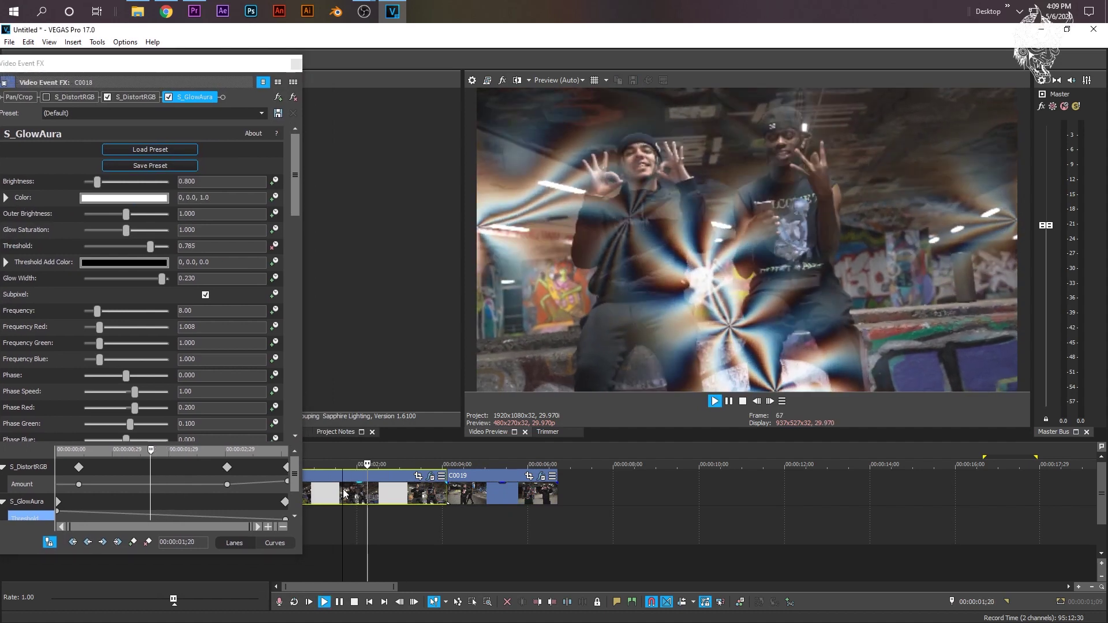
left_click(317, 491)
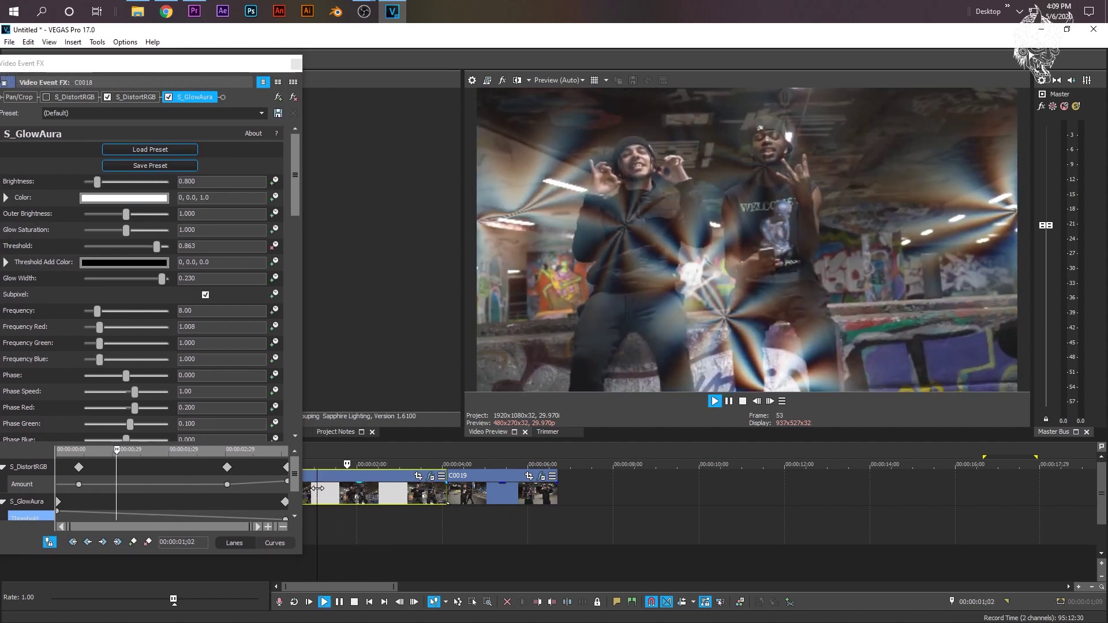
- Move the effect keyframe cursor to 00:00:03;01, trying and undoing a Warp Blue raise to 2.000
key("space")
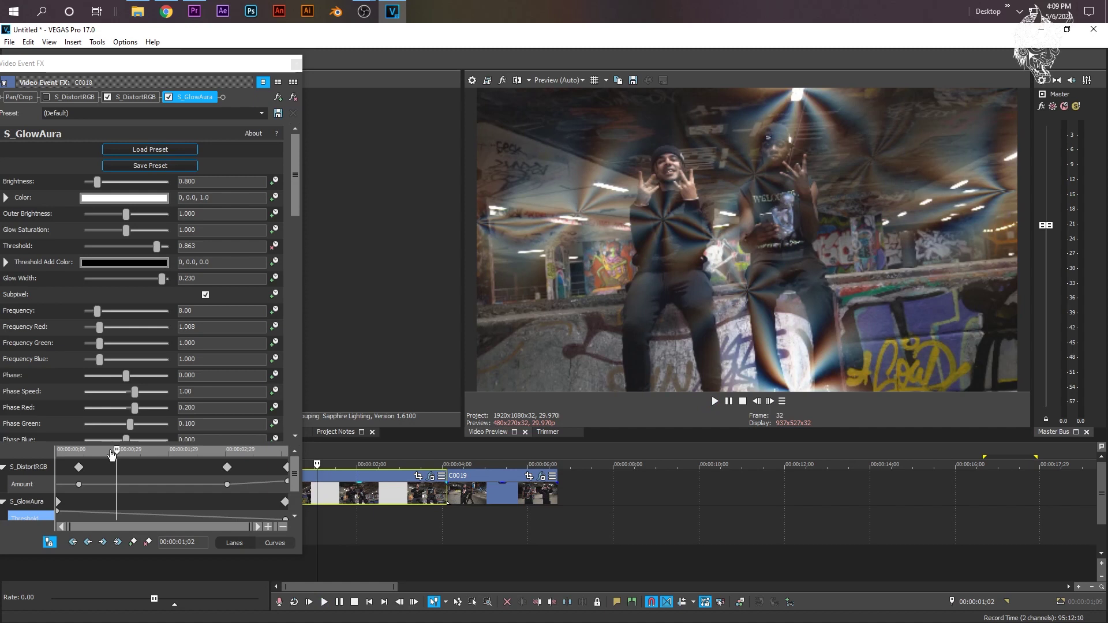
left_click_drag(149, 64, 234, 56)
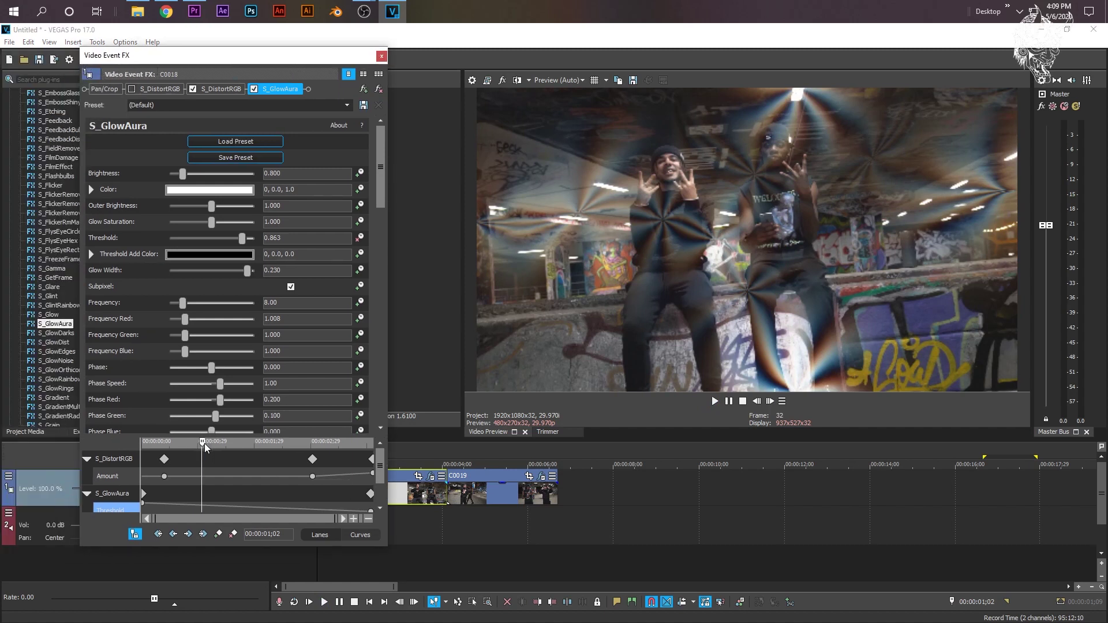
left_click_drag(202, 442, 157, 442)
left_click(125, 495)
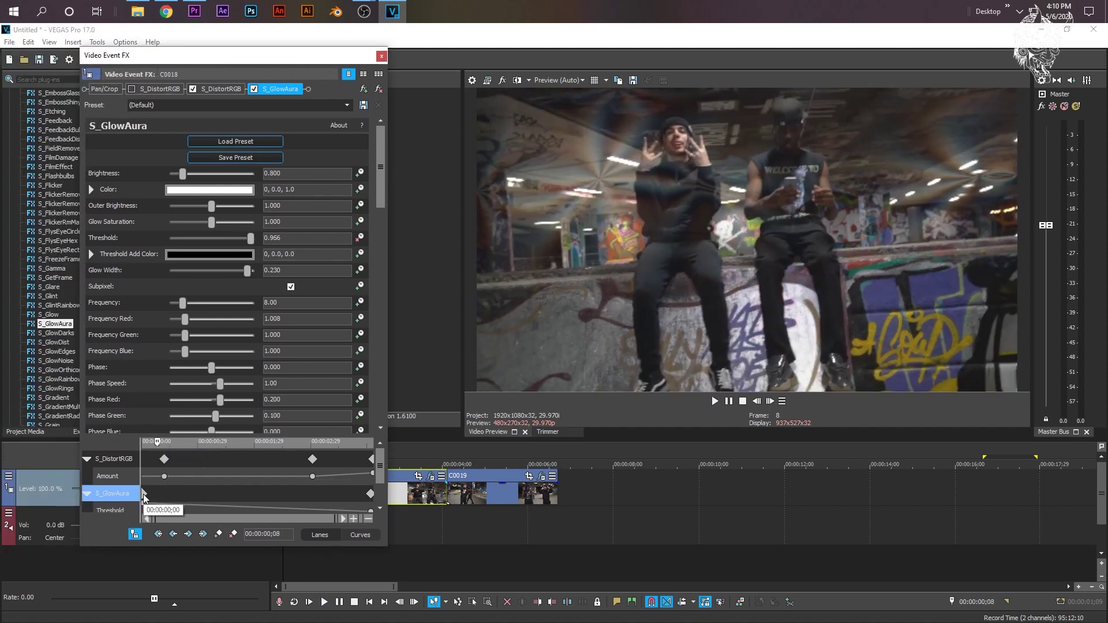
left_click(146, 443)
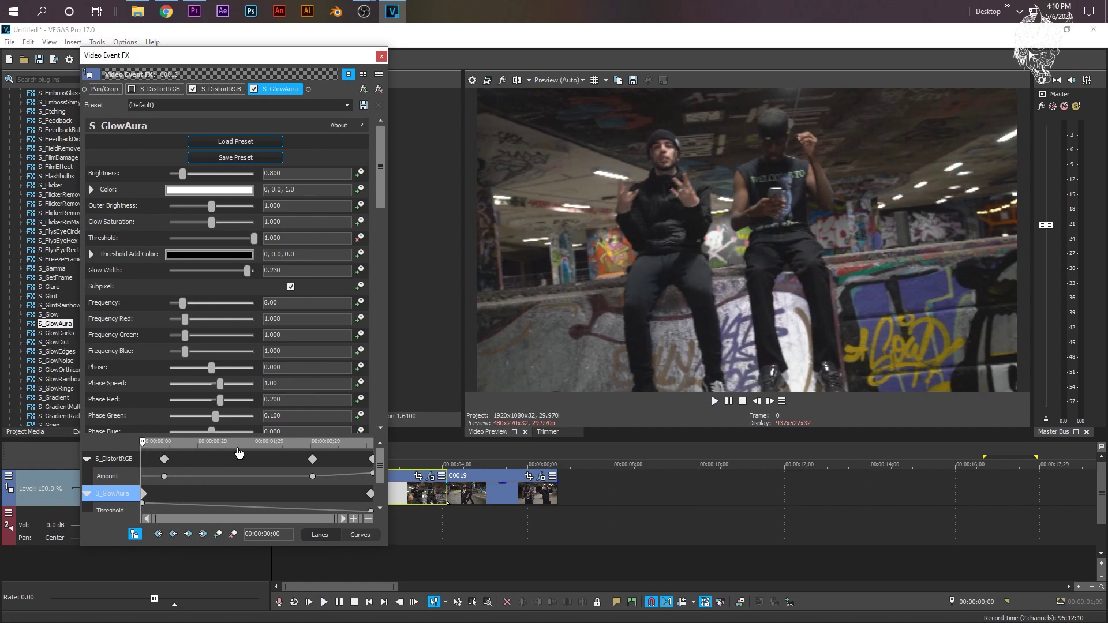
left_click(292, 459)
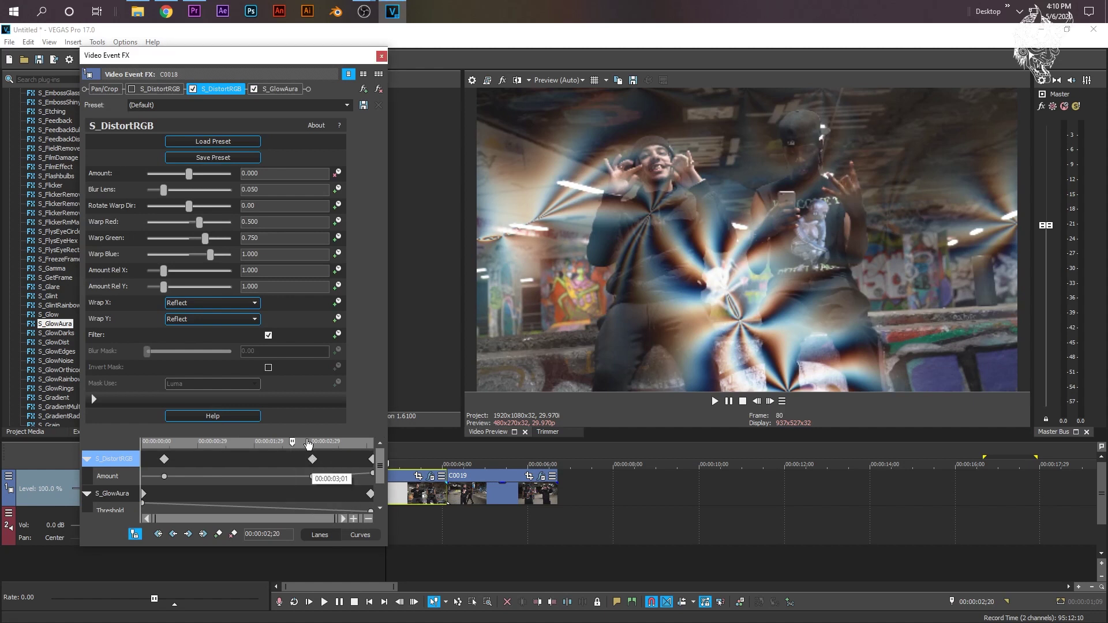
left_click(301, 443)
left_click_drag(302, 442, 313, 443)
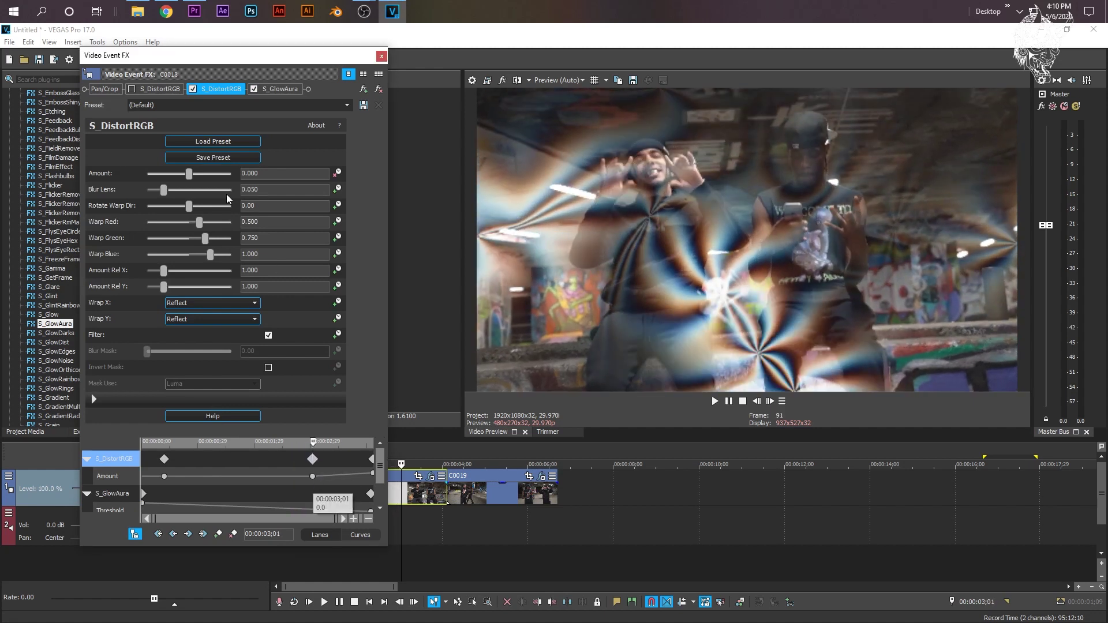
left_click_drag(212, 258, 241, 259)
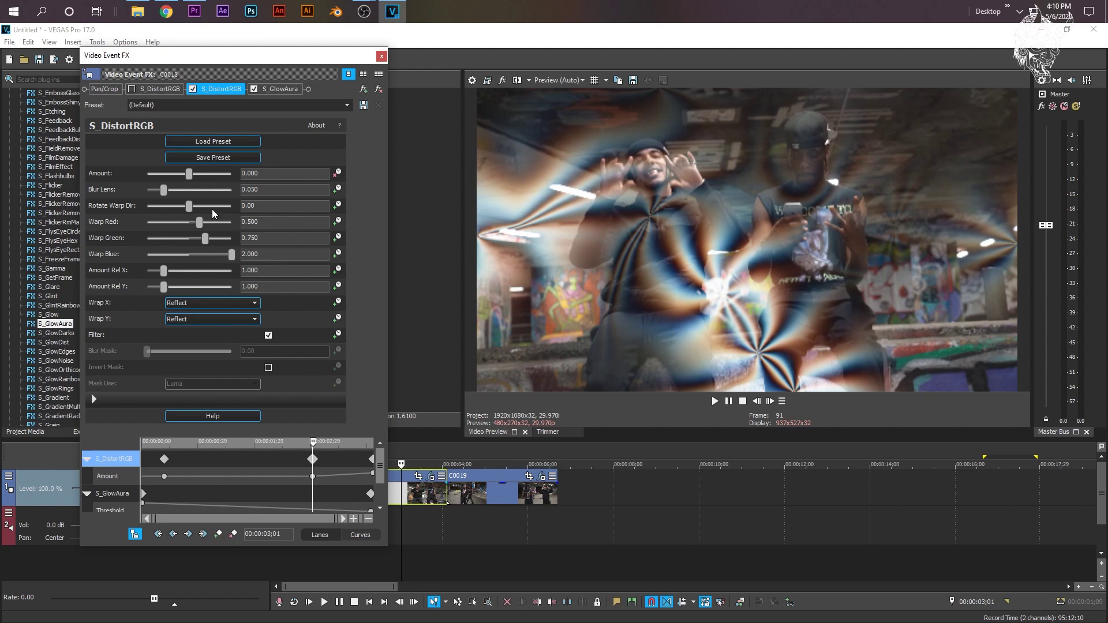
key("ctrl+z")
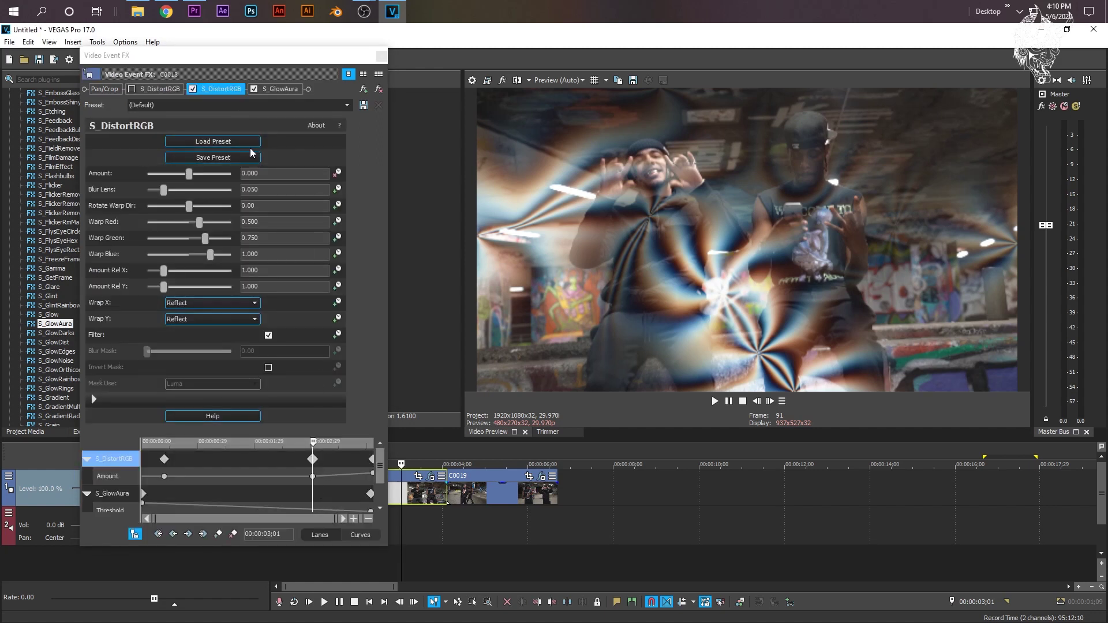
- Set the S_GlowAura Threshold to 1.000 at 03;01 and play back the transition
left_click(279, 89)
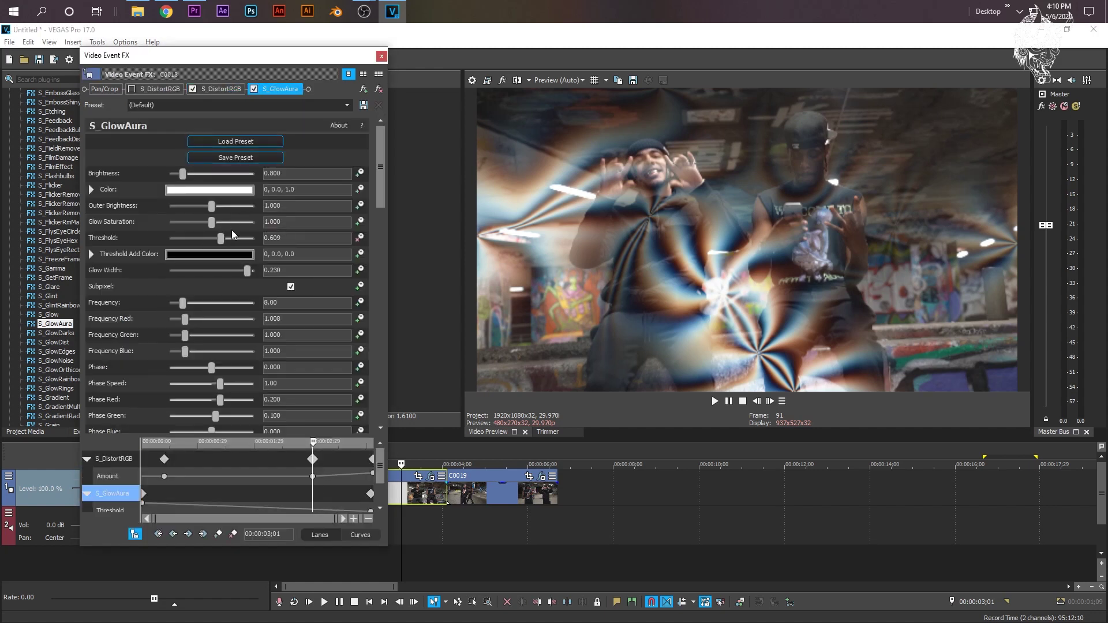
left_click_drag(242, 241, 257, 240)
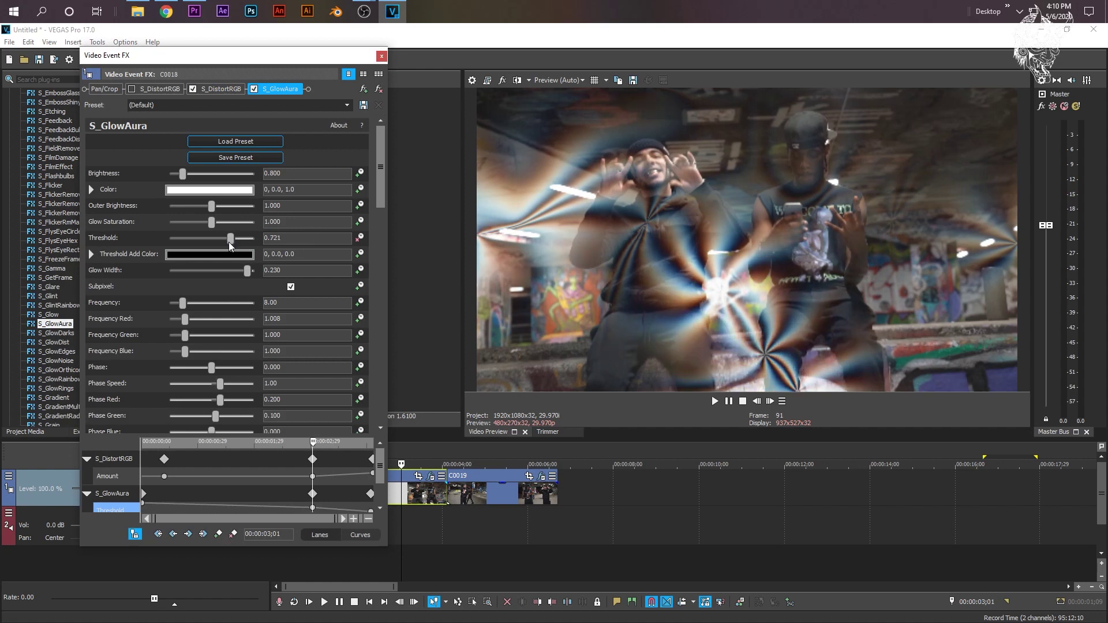
left_click(716, 401)
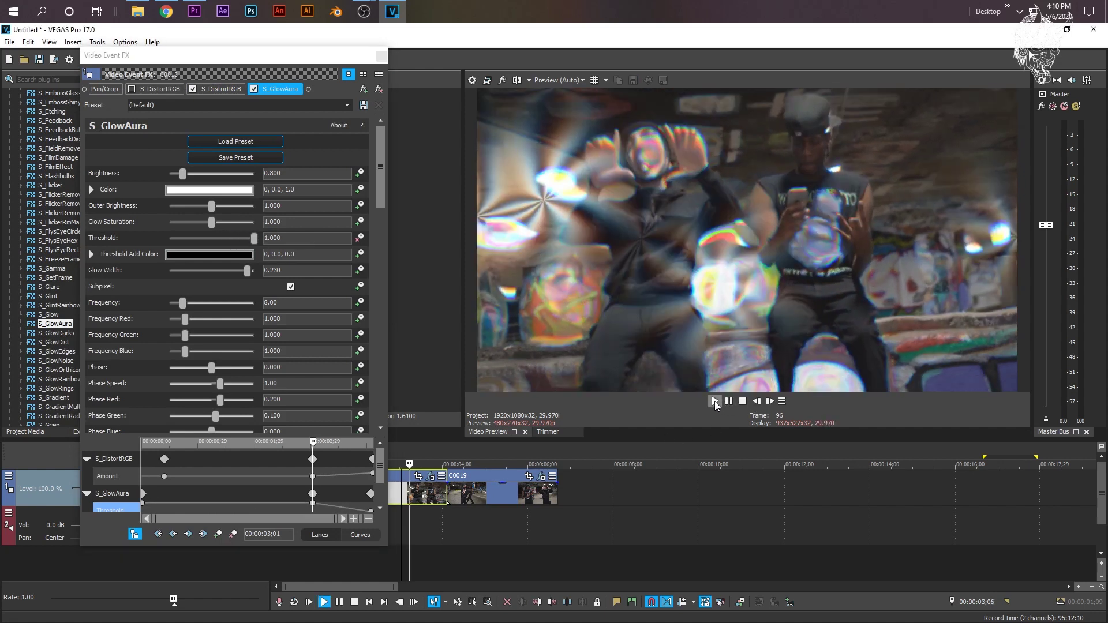
key("space")
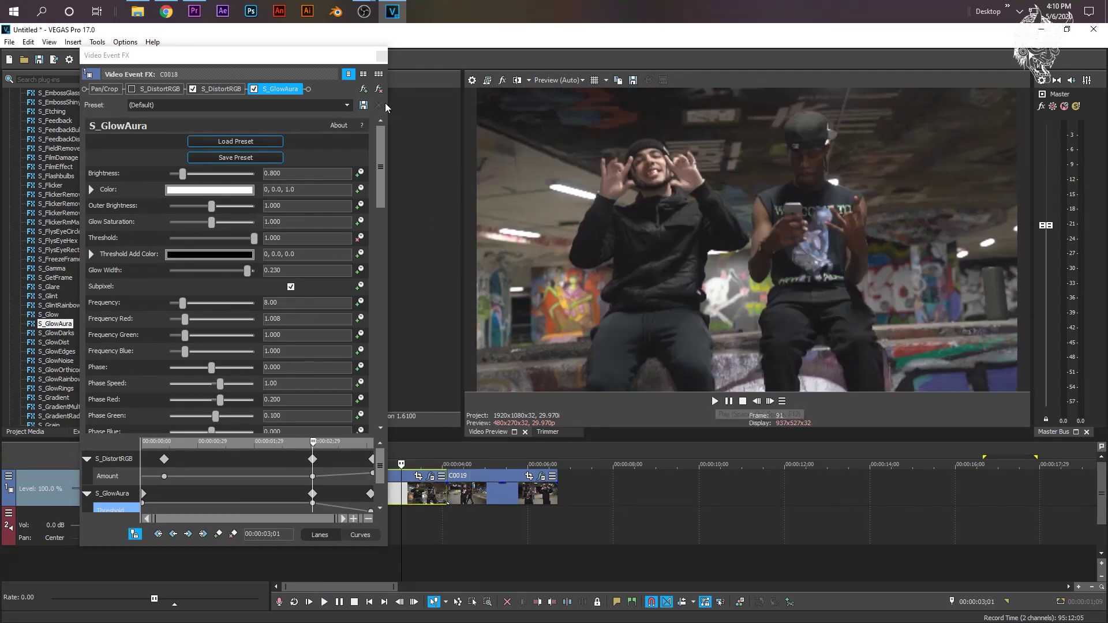
- Apply S_GlowAura to clip C0019 with a Glow Width of 0.250
left_click(383, 58)
left_click(382, 57)
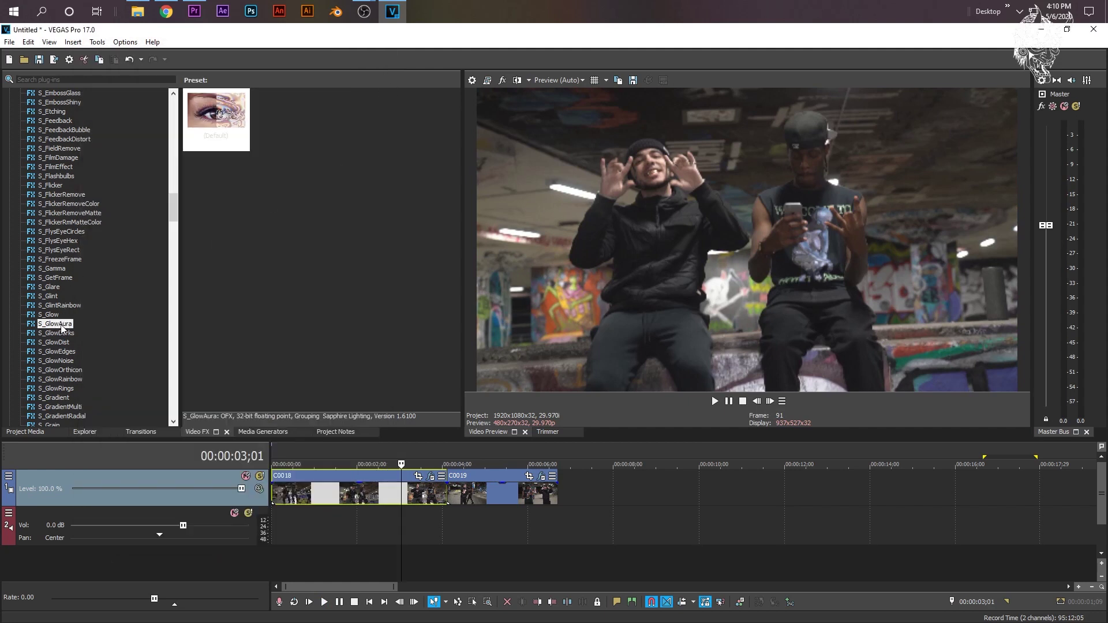
left_click_drag(62, 327, 476, 498)
left_click(476, 497)
left_click(451, 493)
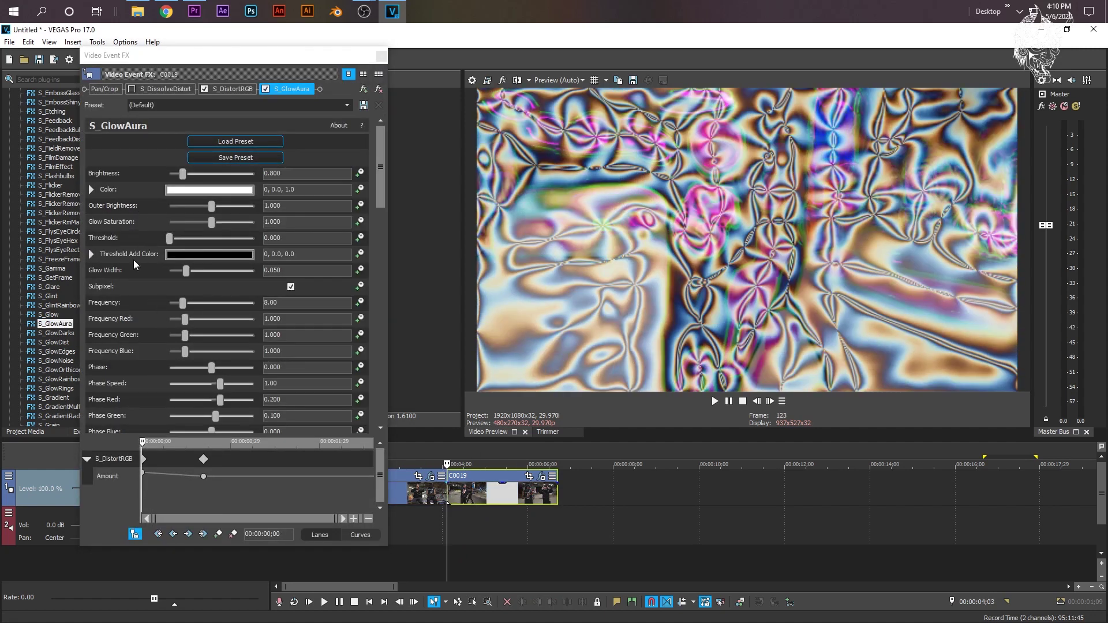
left_click_drag(186, 271, 293, 291)
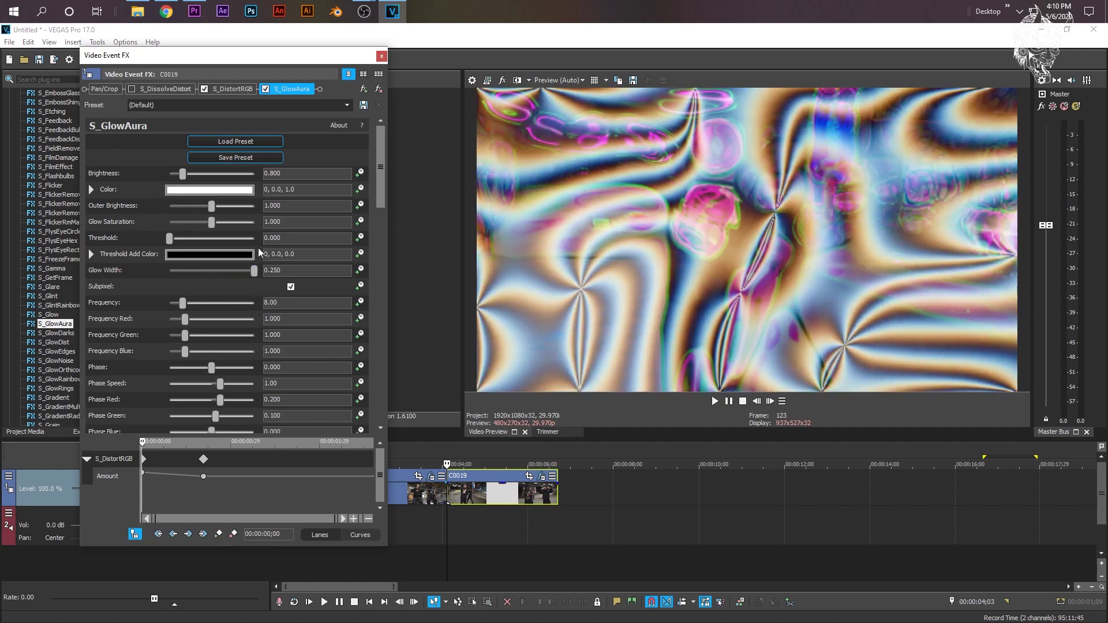
- Keyframe C0019's glow Threshold up to 1.000 at 00:00:04;25, close the settings, and preview
left_click(362, 236)
left_click(477, 480)
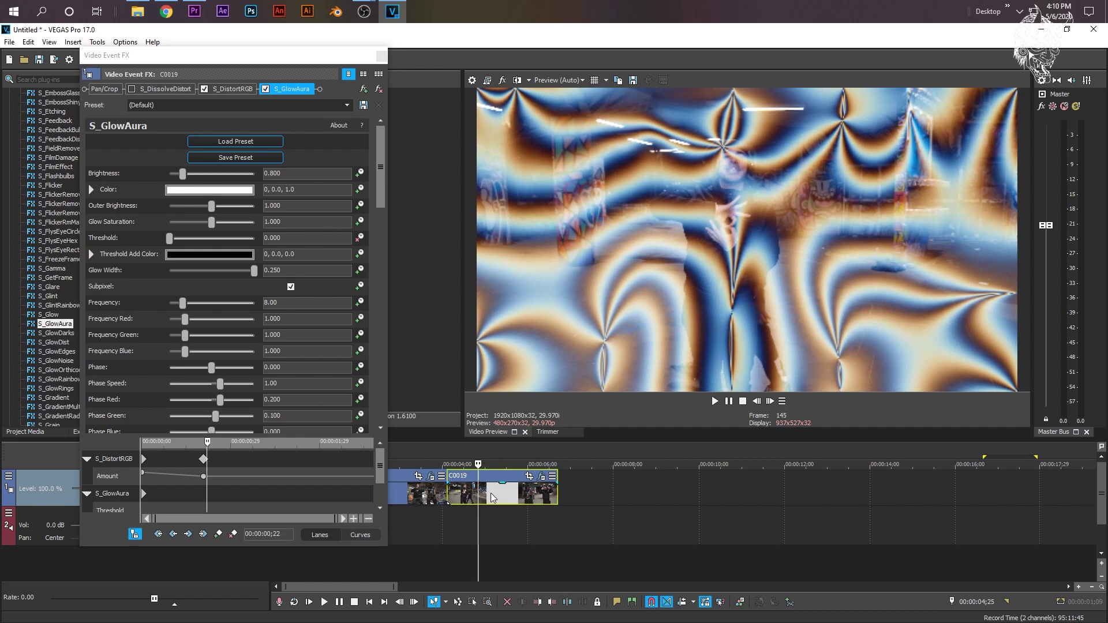
left_click_drag(167, 239, 279, 254)
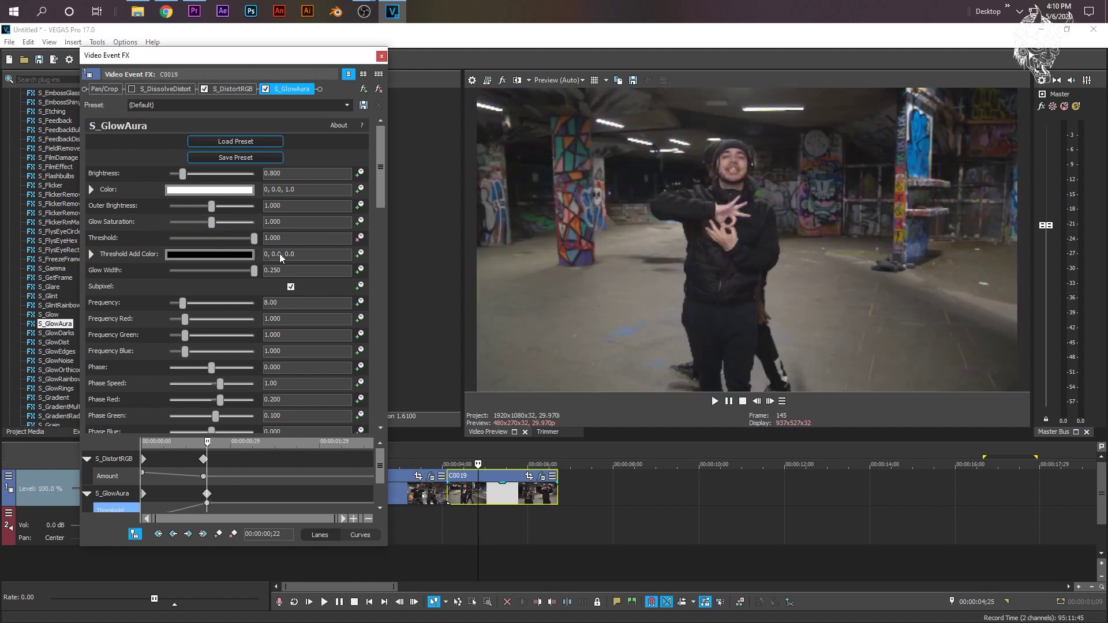
left_click(382, 56)
left_click(388, 490)
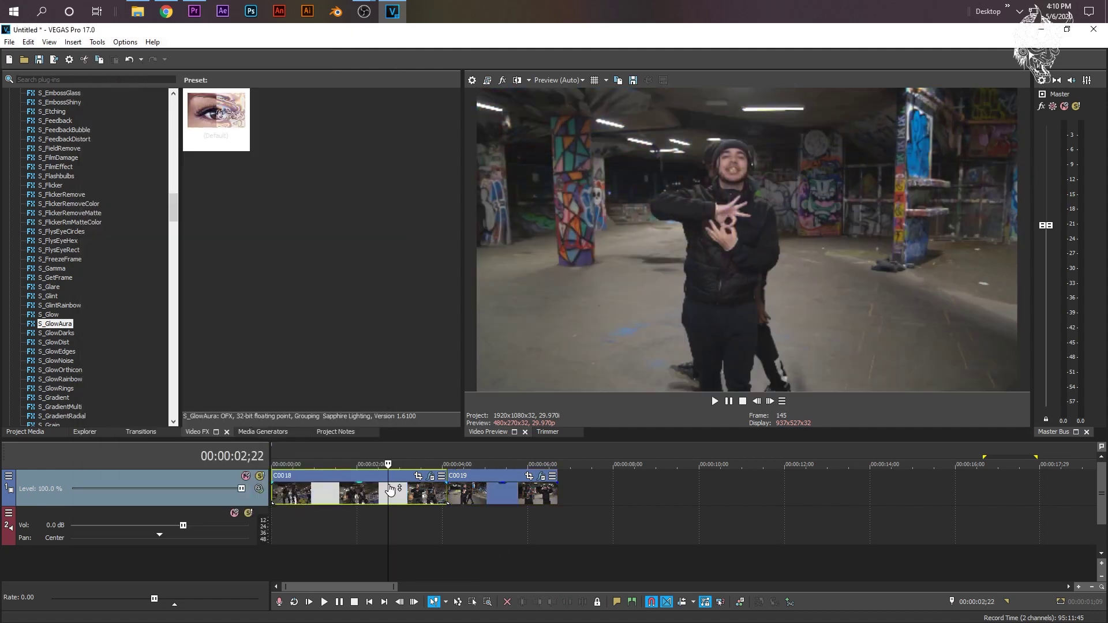
left_click(715, 401)
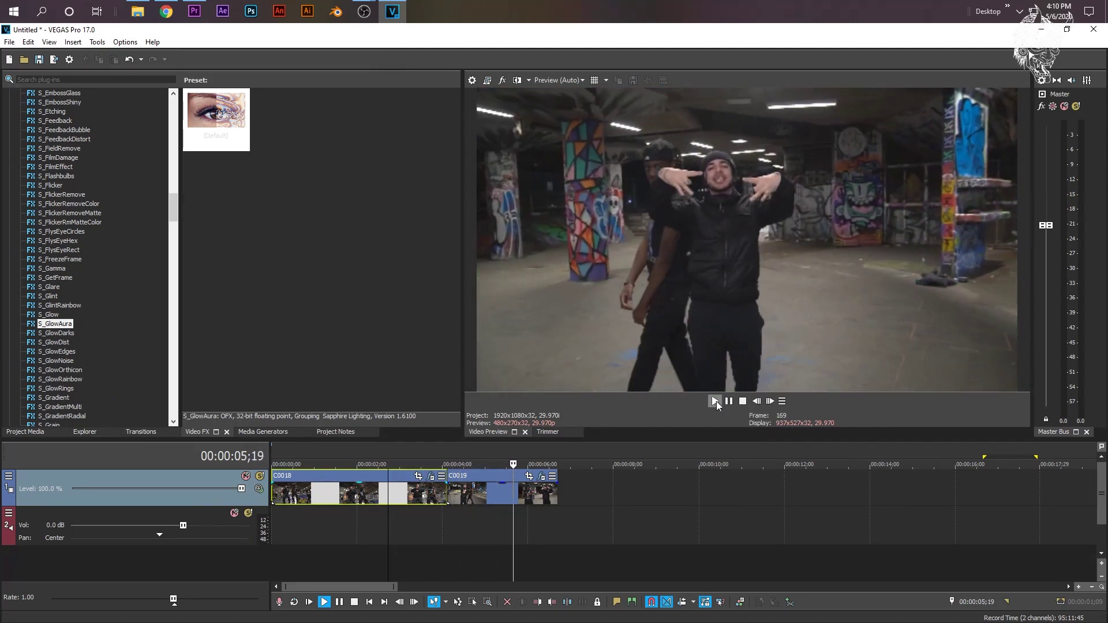
key("space")
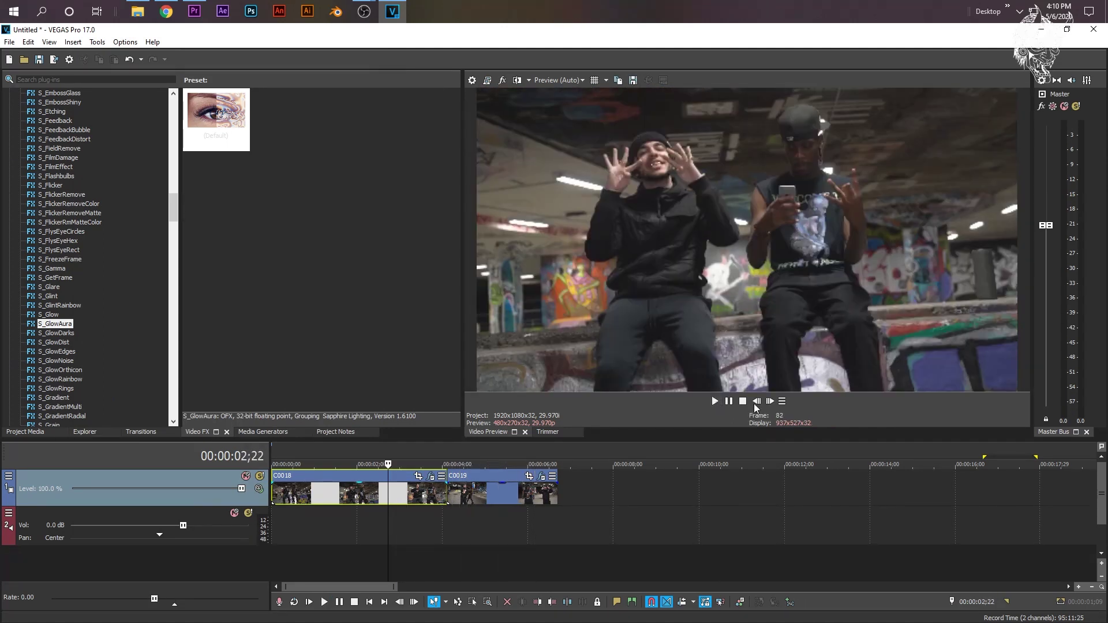